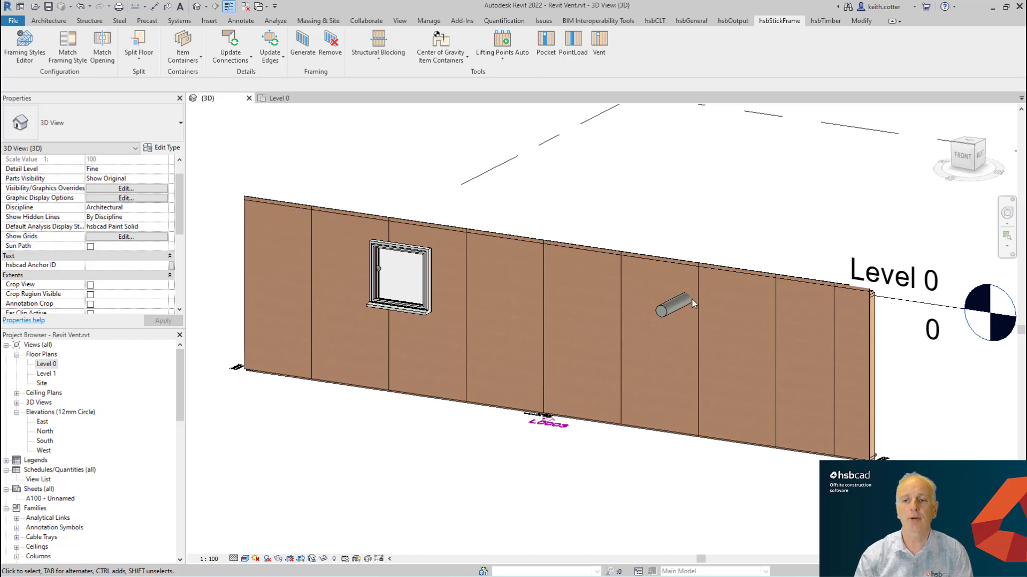
# Switch the view to Wireframe to expose the studs and launch the hsbStickFrame Vent tool
pyautogui.click(246, 558)
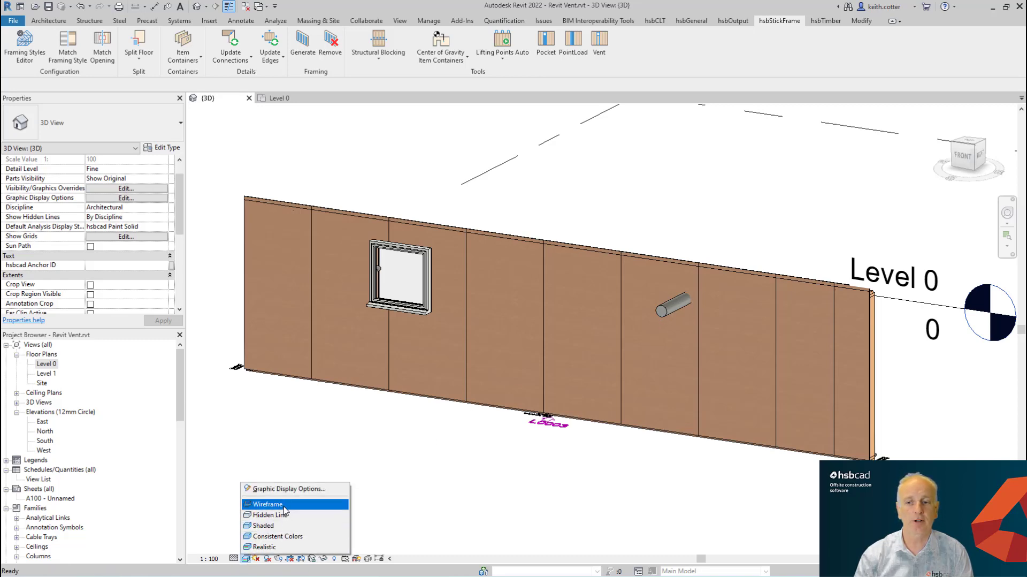
pyautogui.click(267, 503)
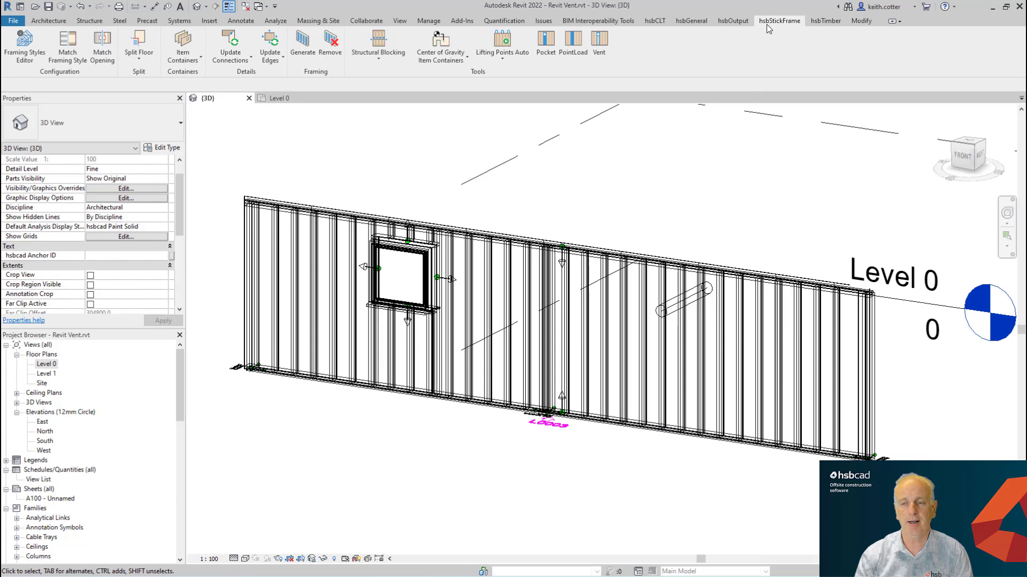
pyautogui.click(605, 46)
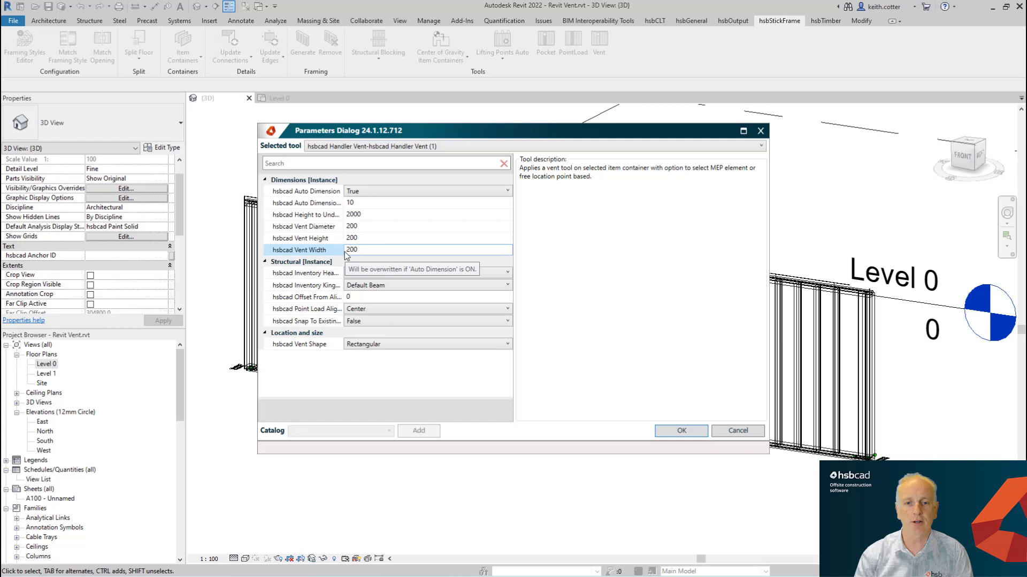
# Widen the Vent parameter name column and move the dialog clear of the pipe
pyautogui.moveTo(344, 248); pyautogui.dragTo(405, 247)
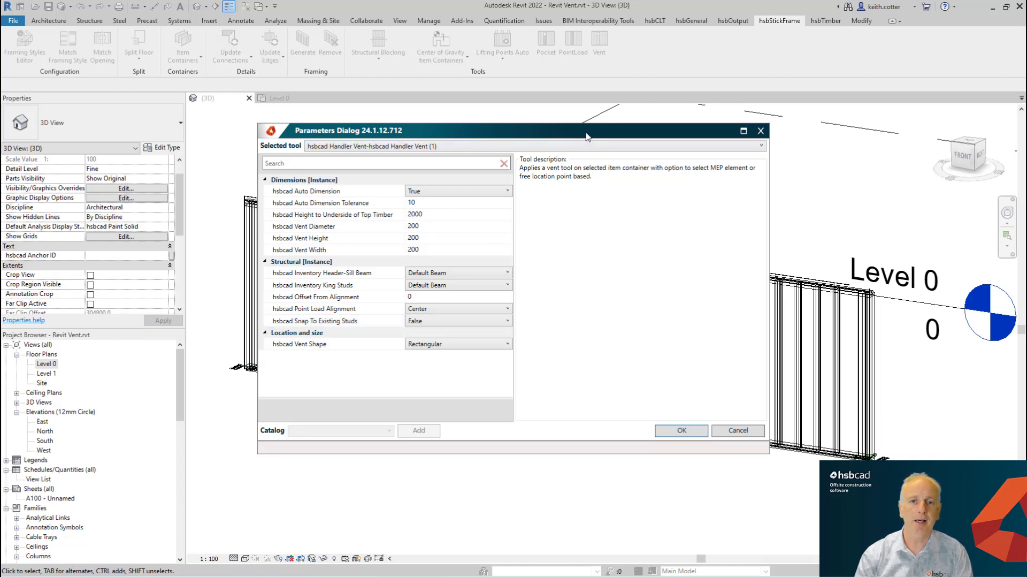
pyautogui.moveTo(581, 137); pyautogui.dragTo(395, 149)
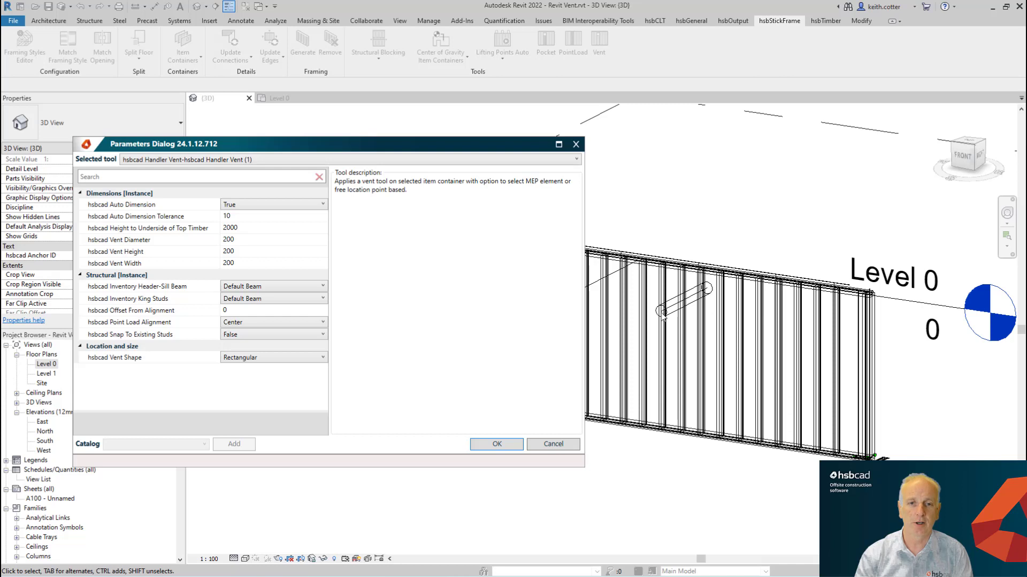
pyautogui.moveTo(349, 153); pyautogui.dragTo(383, 135)
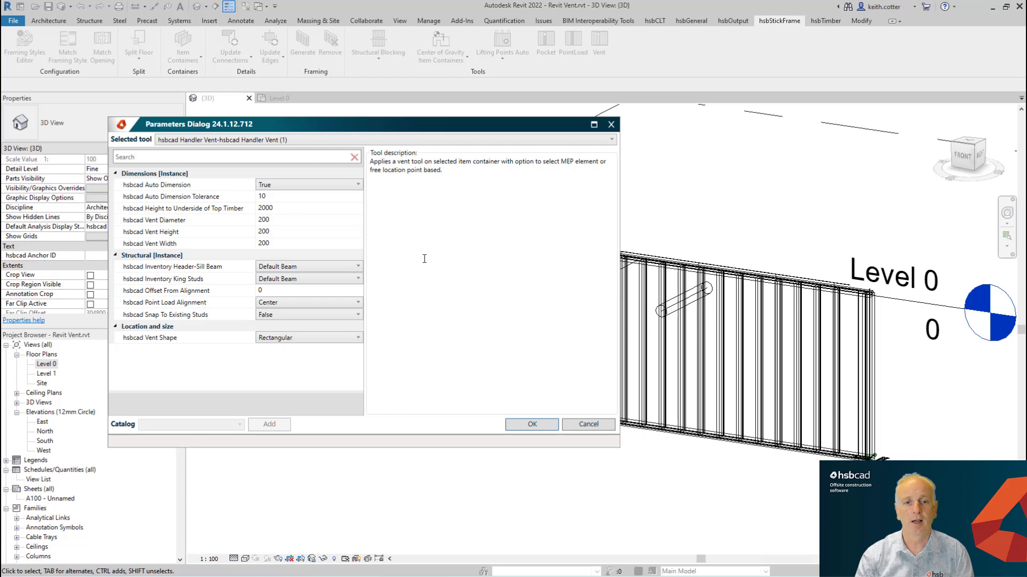
# Use CLS140x38 for header-sill beam and king studs, keep the shape Rectangular, and accept
pyautogui.click(261, 197)
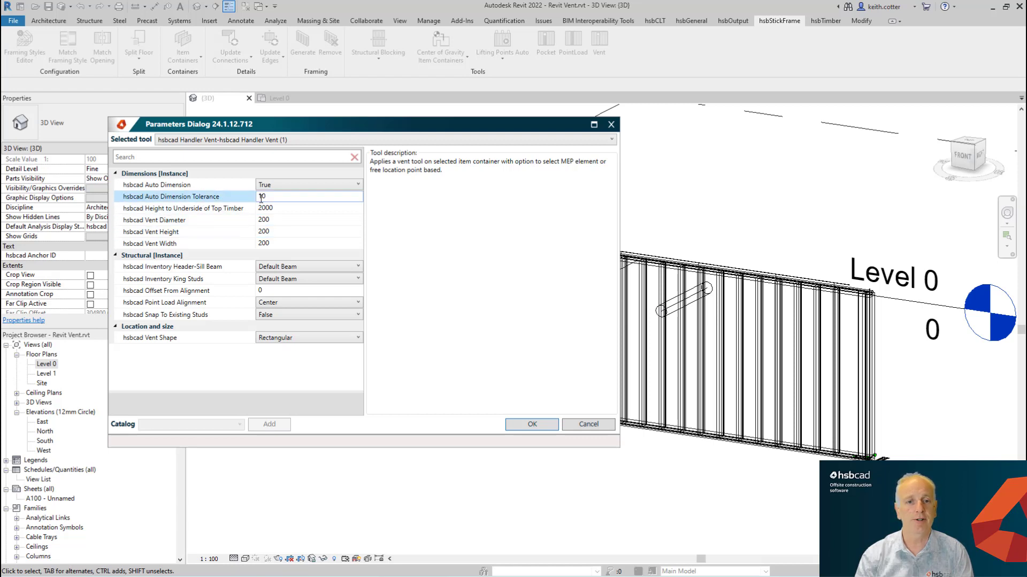
pyautogui.doubleClick(261, 196)
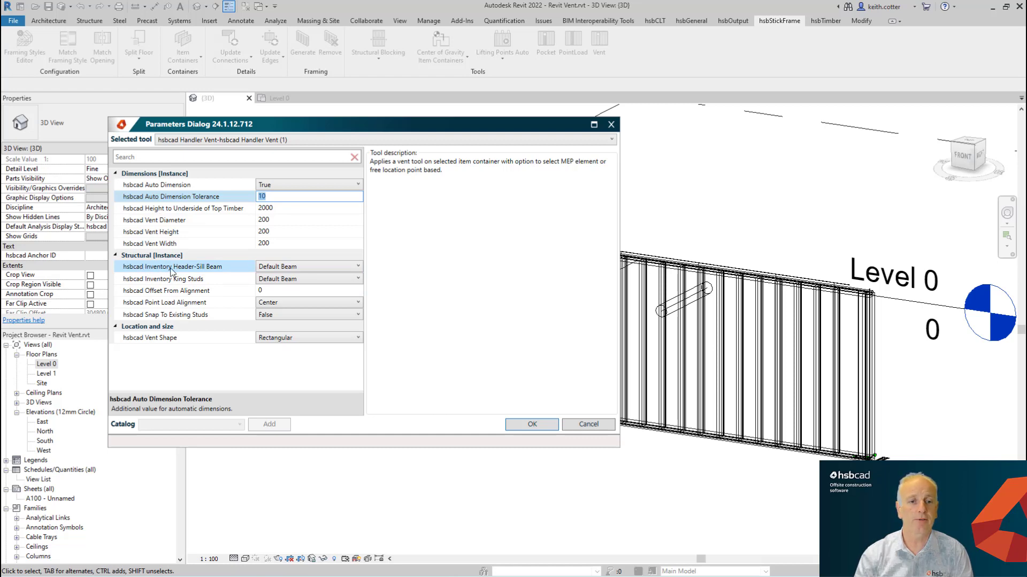
pyautogui.click(294, 266)
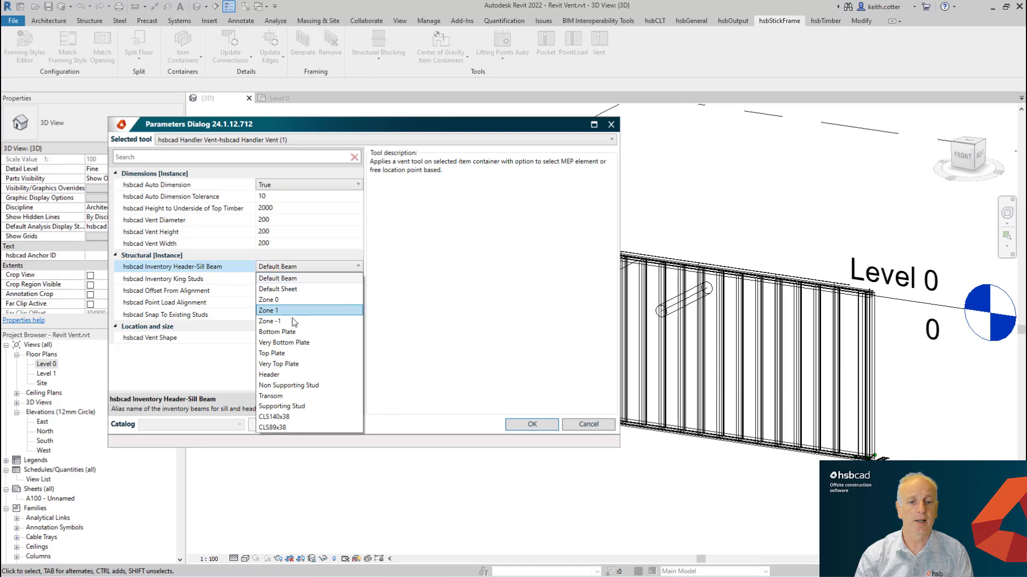
pyautogui.click(281, 416)
pyautogui.click(297, 279)
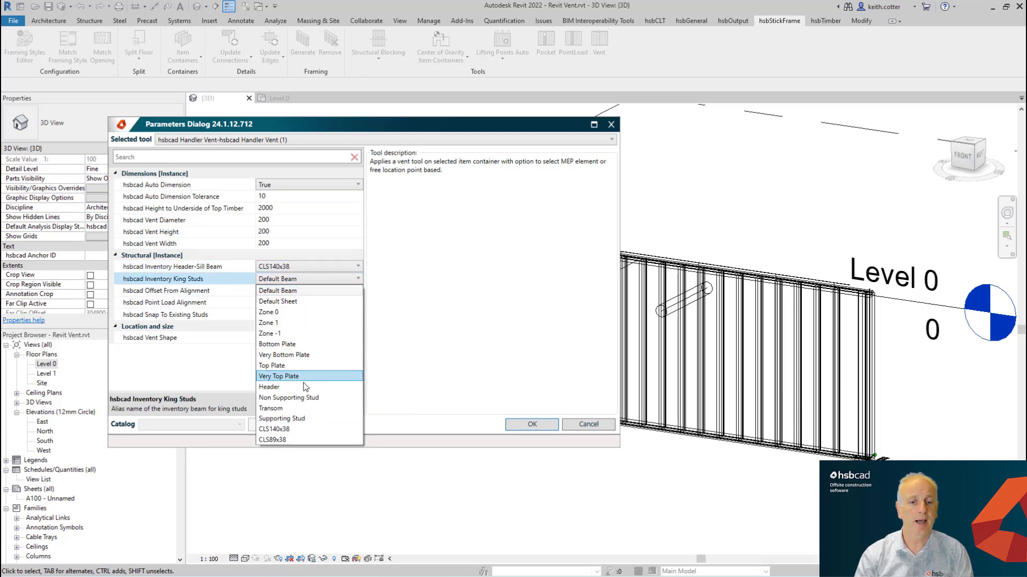
pyautogui.click(274, 429)
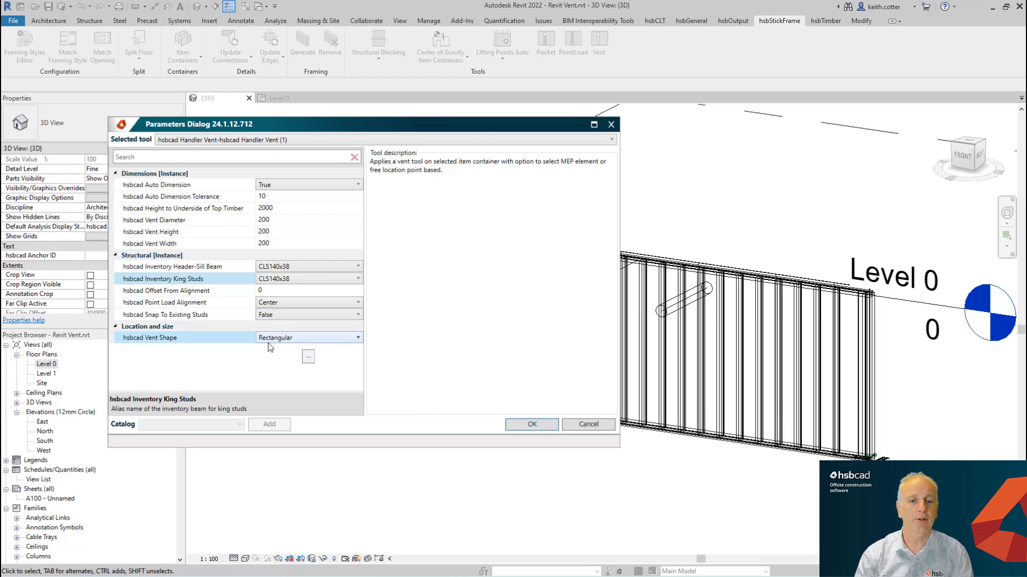
pyautogui.click(302, 339)
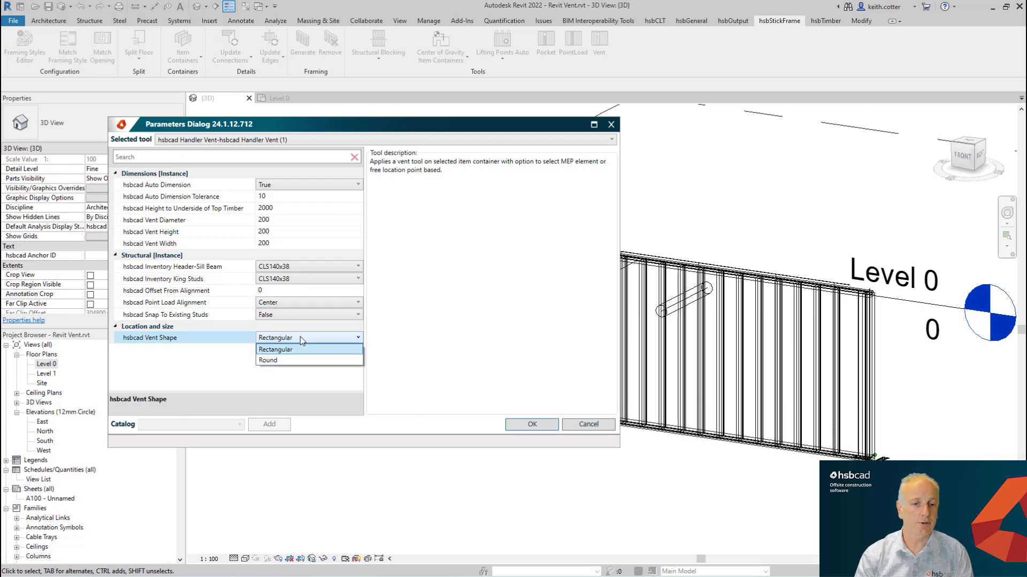
pyautogui.click(301, 339)
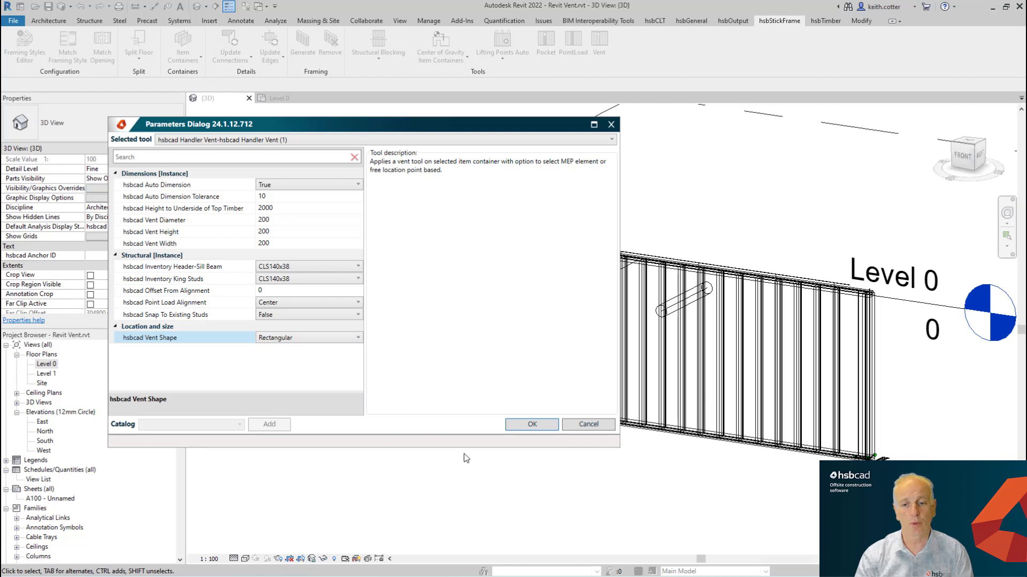
pyautogui.click(535, 425)
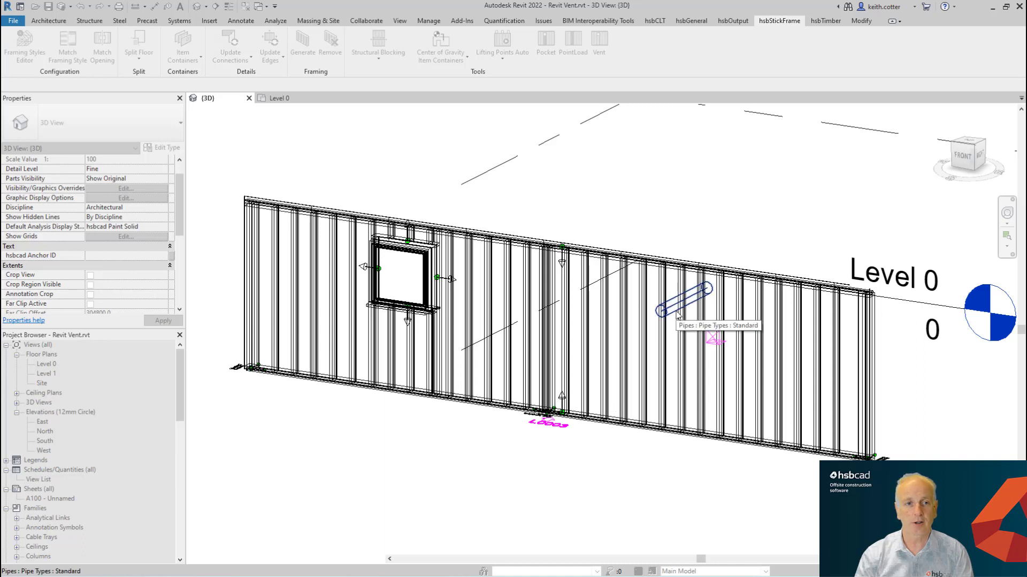
# Place the vent on the pipe running through the wall and end the prompt
pyautogui.click(677, 315)
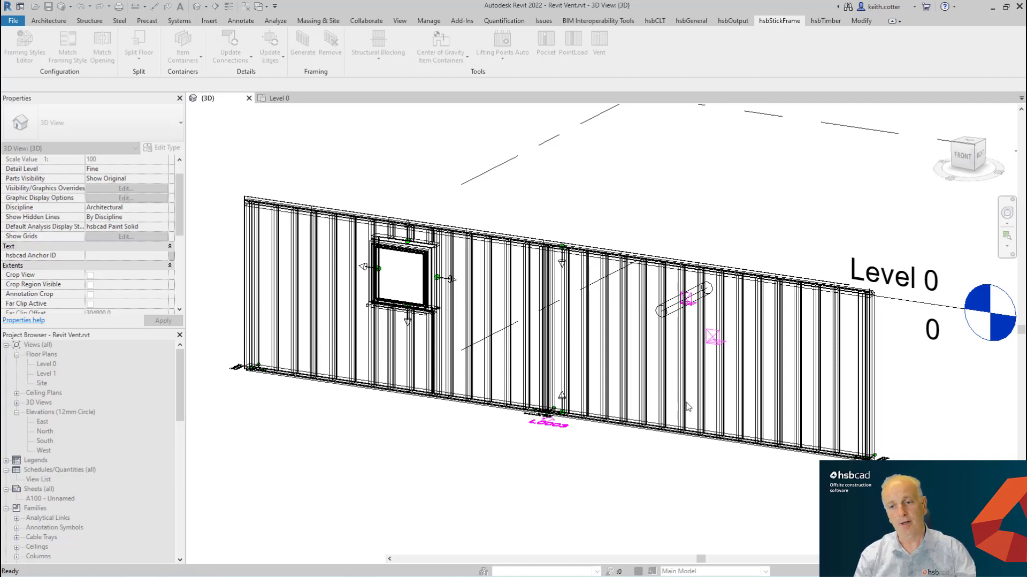
pyautogui.press('Escape')
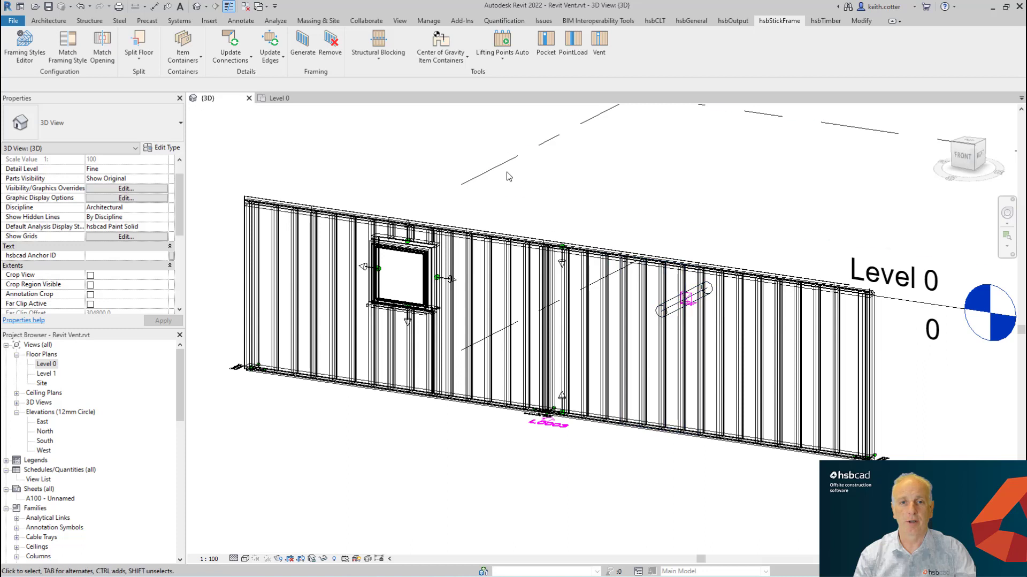
# Run Generate on the wall to rebuild its stick framing around the vent
pyautogui.click(303, 49)
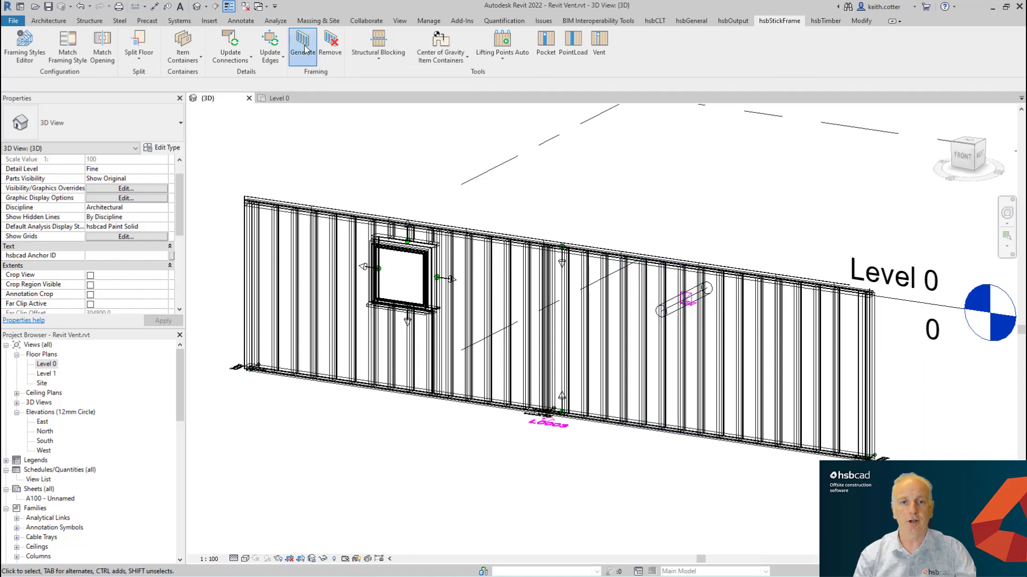
pyautogui.click(537, 423)
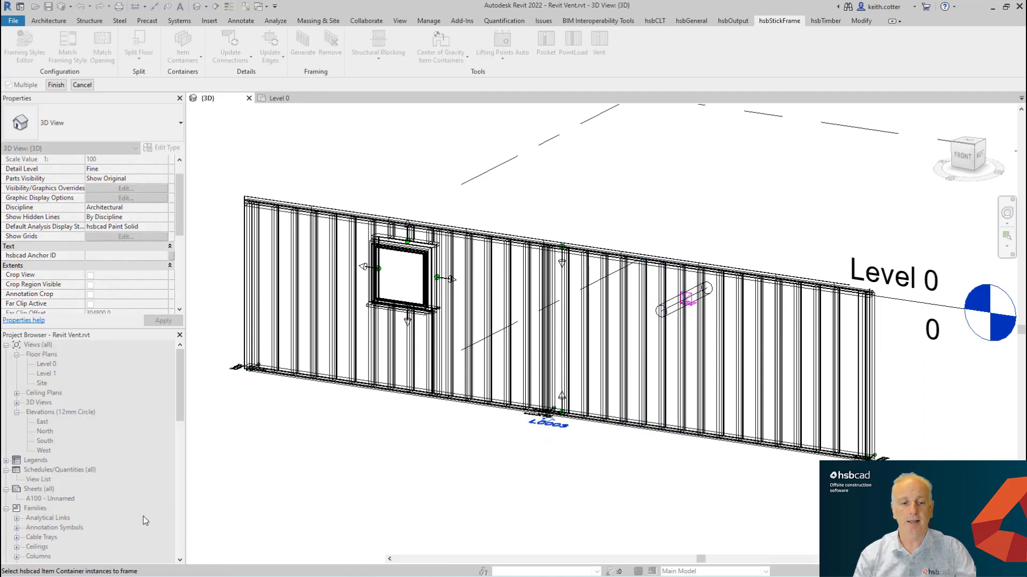
pyautogui.click(56, 85)
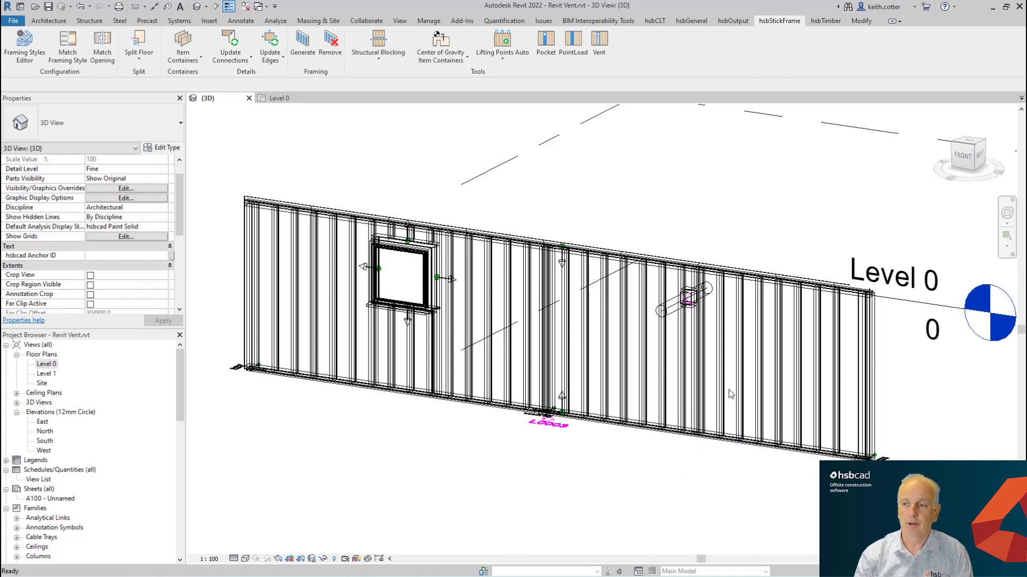
# View the wall from the FRONT and zoom in on the framed vent opening
pyautogui.click(963, 158)
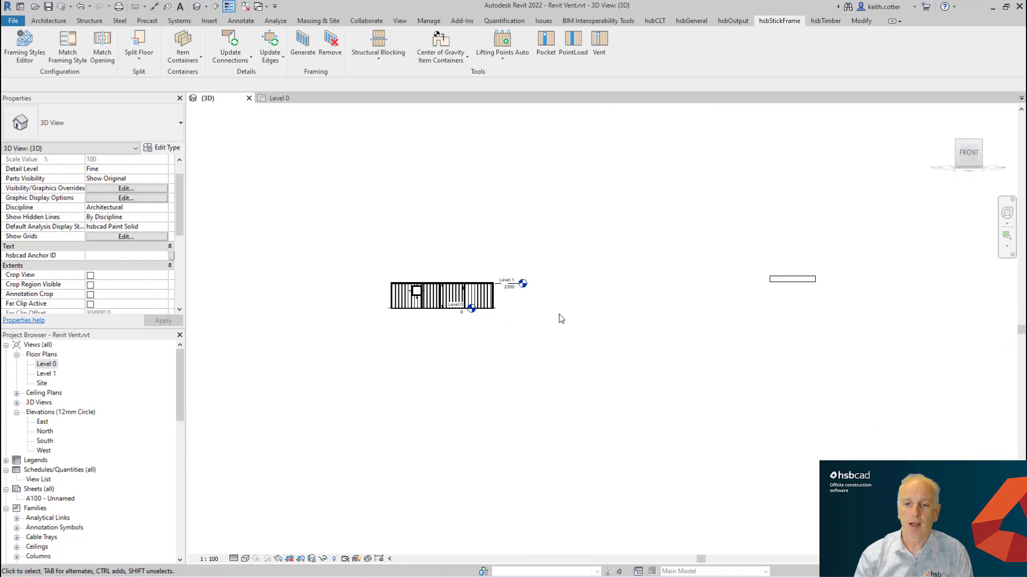
pyautogui.scroll(10, 471, 300)
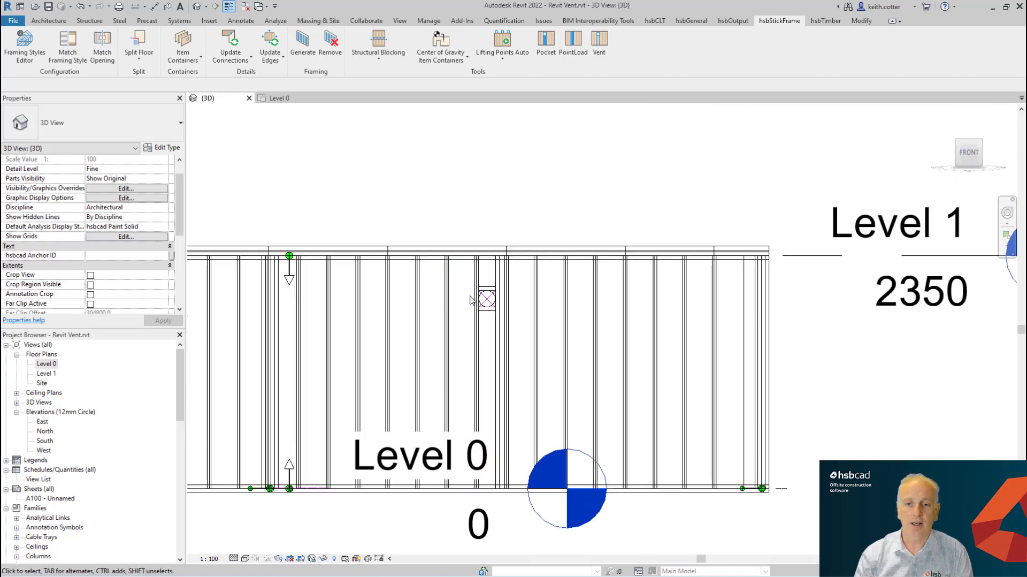
pyautogui.scroll(5, 471, 300)
pyautogui.moveTo(512, 385); pyautogui.dragTo(576, 298, button='middle')
pyautogui.scroll(-3, 566, 305)
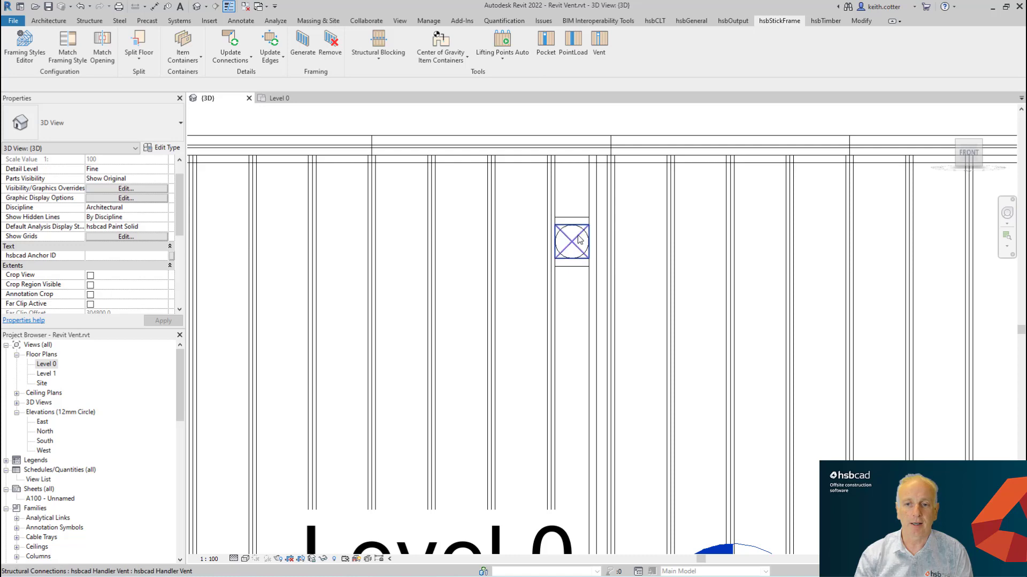
# Set the vent's Auto Dimension Tolerance to 25 and view the resulting 200 × 200 opening from the front
pyautogui.click(568, 242)
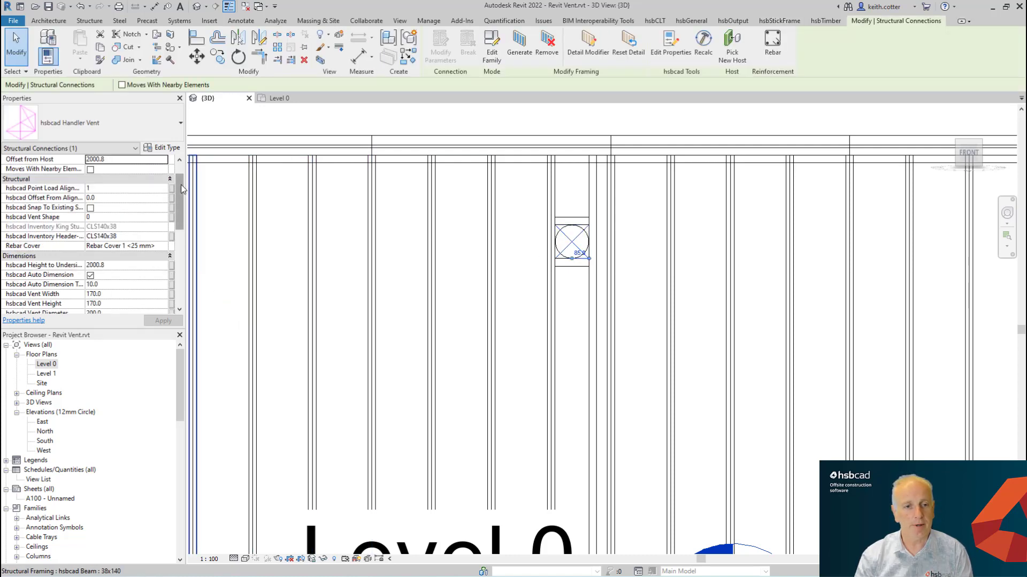
pyautogui.moveTo(181, 188)
pyautogui.mouseDown()
pyautogui.moveTo(184, 217)
pyautogui.moveTo(194, 195)
pyautogui.mouseUp()
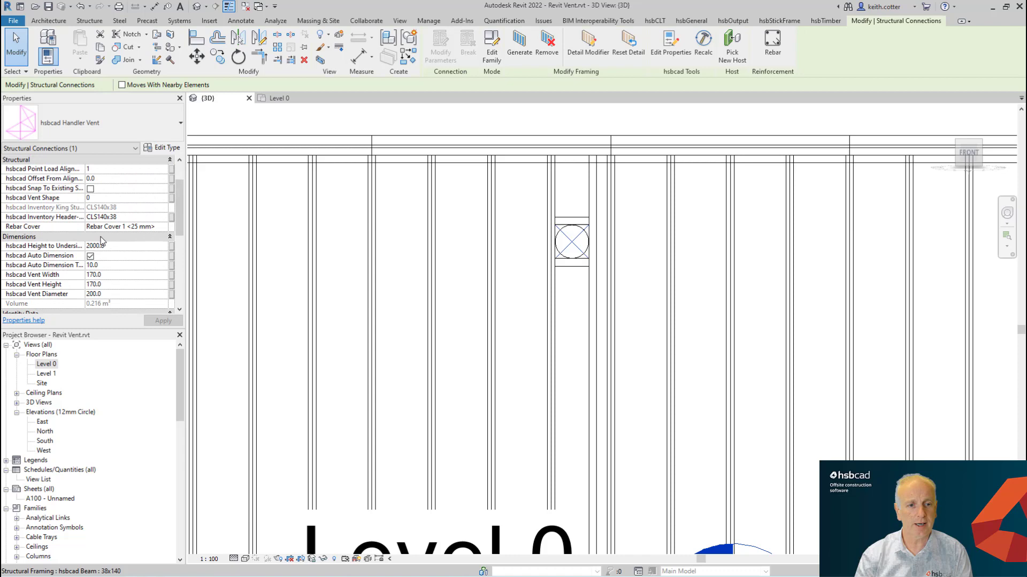
pyautogui.click(66, 266)
pyautogui.write('2')
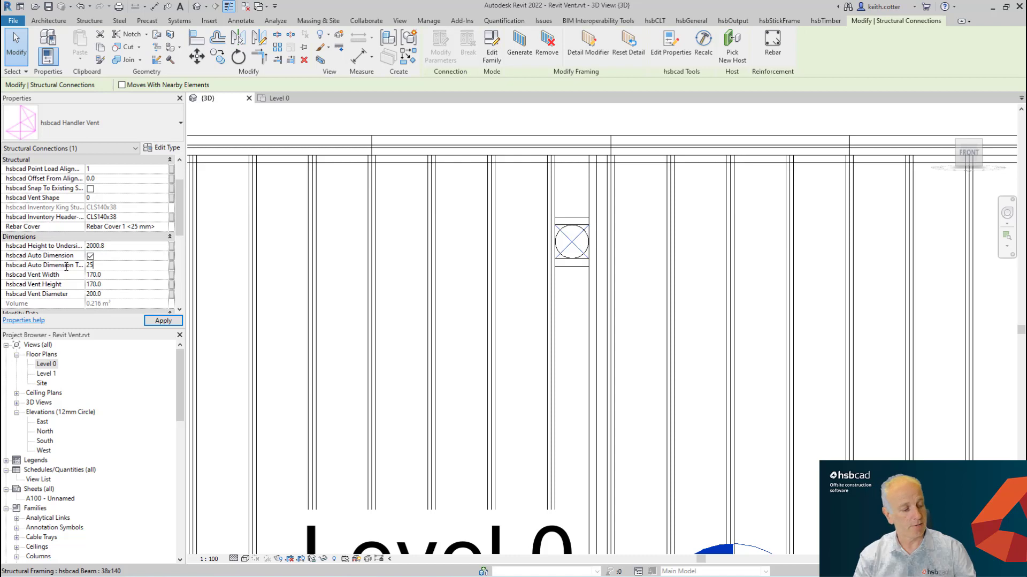
pyautogui.write('5')
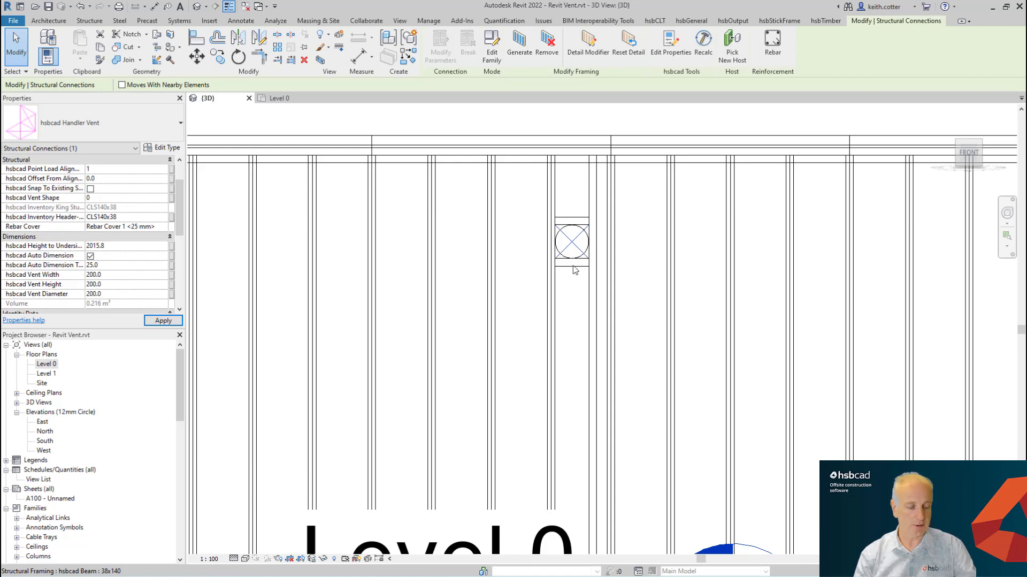
pyautogui.scroll(-3, 572, 289)
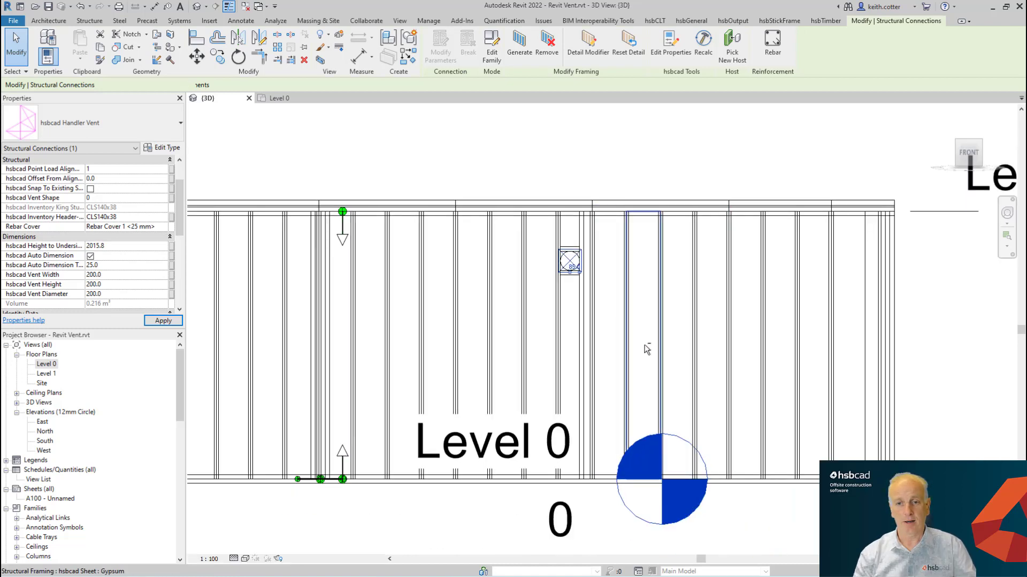
pyautogui.click(594, 332)
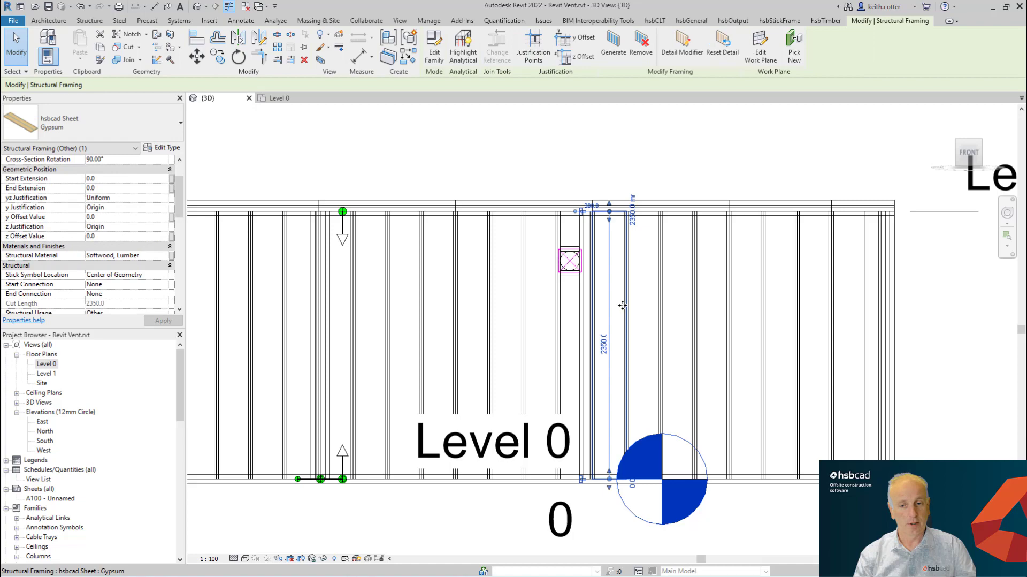
pyautogui.moveTo(593, 332)
pyautogui.keyDown('shift'); pyautogui.mouseDown(button='middle')
pyautogui.moveTo(584, 357)
pyautogui.moveTo(589, 342)
pyautogui.mouseUp(button='middle'); pyautogui.keyUp('shift')
pyautogui.click(968, 152)
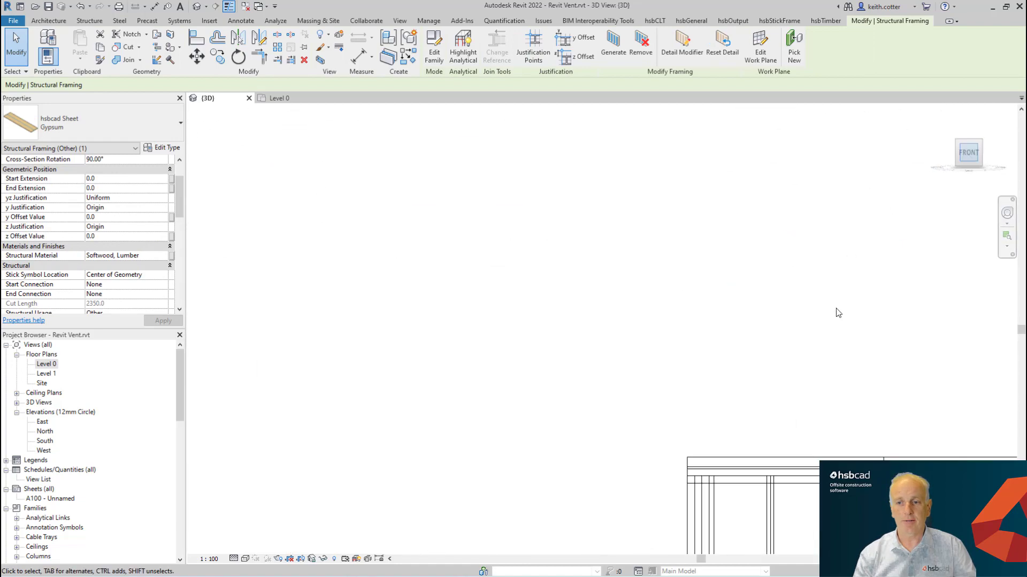
pyautogui.scroll(10, 542, 210)
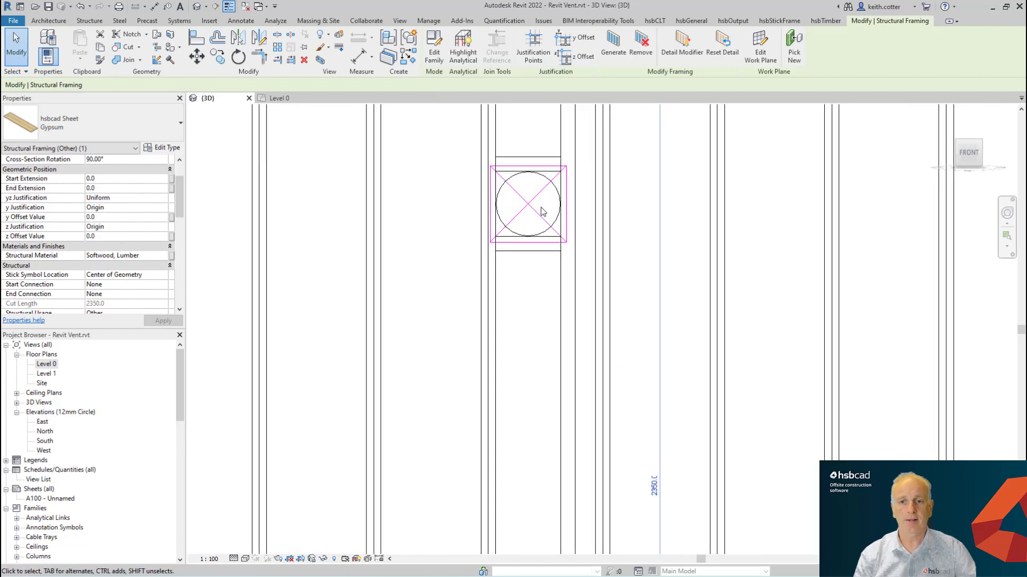
# Regenerate the Handler Vent's framing, then select the 150 mm pipe to check its properties
pyautogui.click(544, 196)
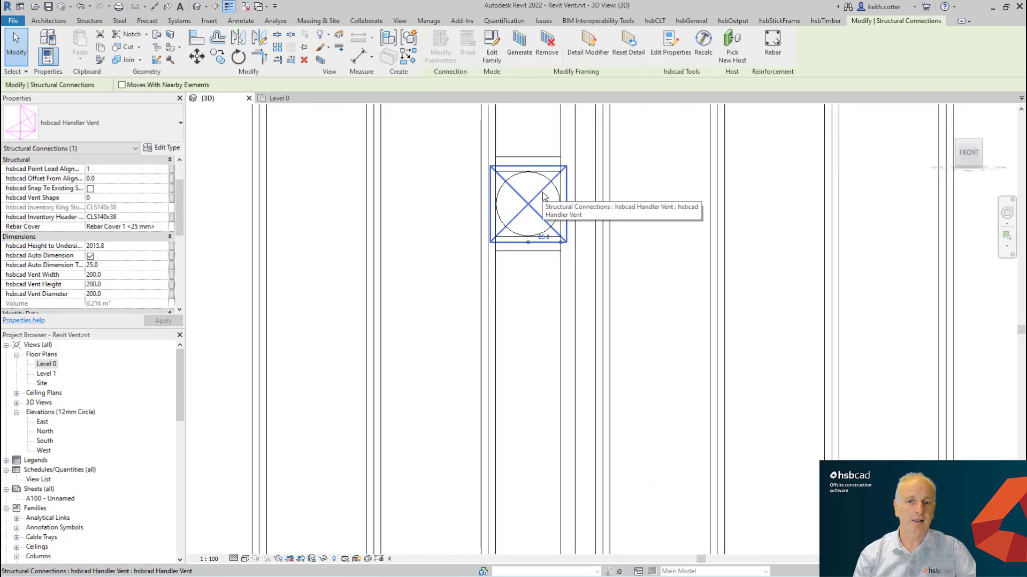
pyautogui.click(525, 46)
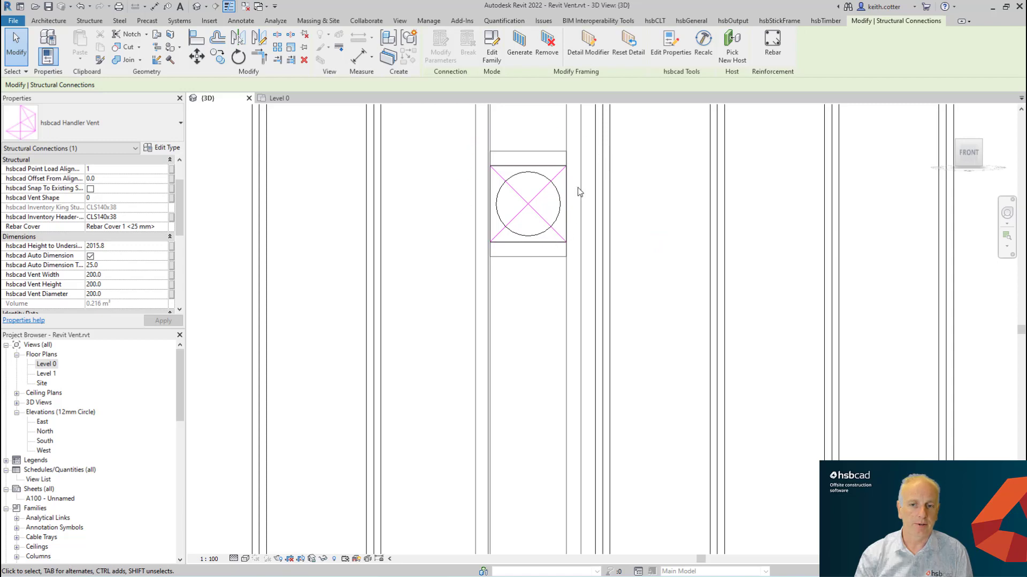
pyautogui.press('Escape')
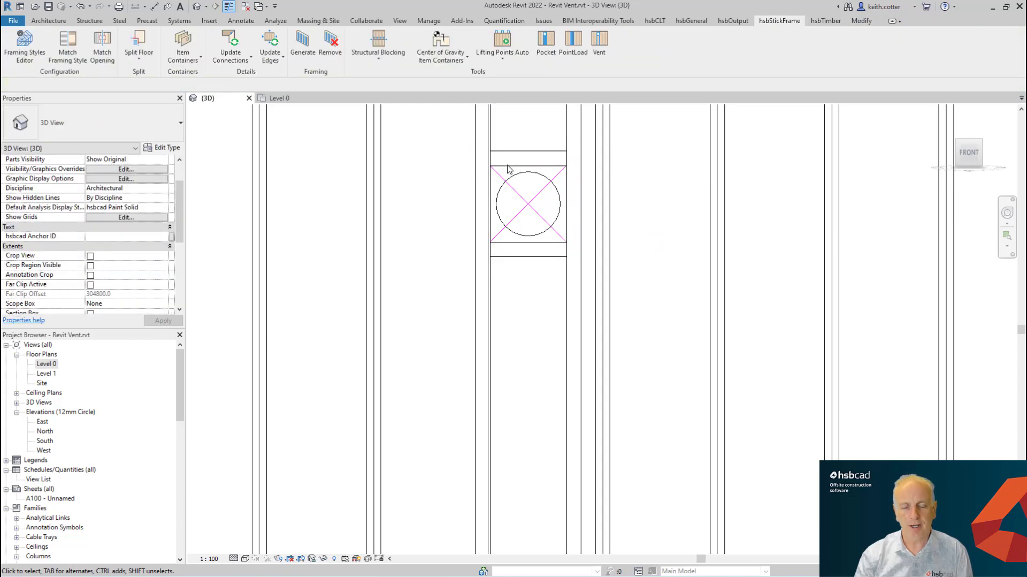
pyautogui.click(536, 213)
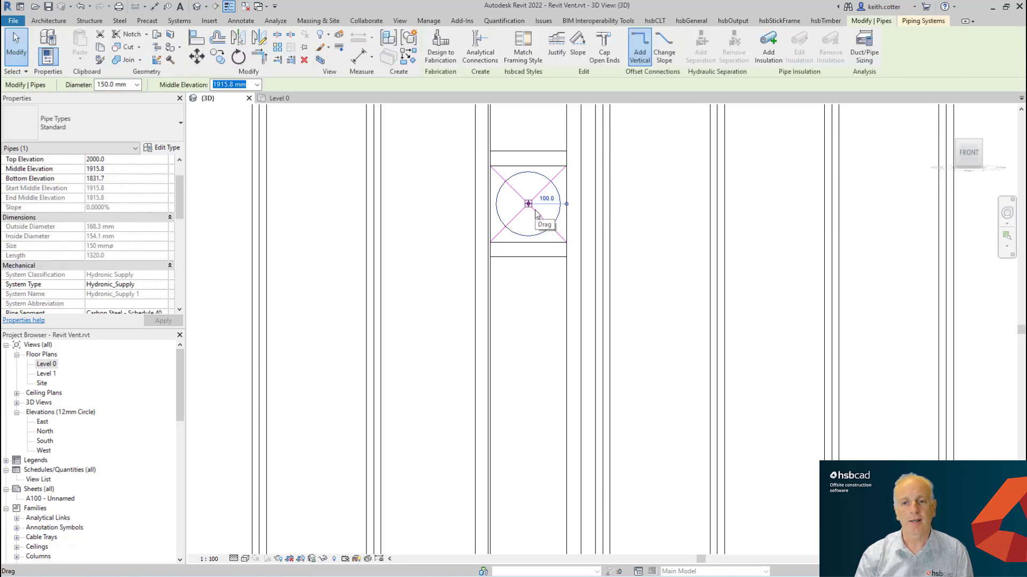
# Turn on Snap To Existing Studs for the vent and regenerate its framing
pyautogui.press('Escape')
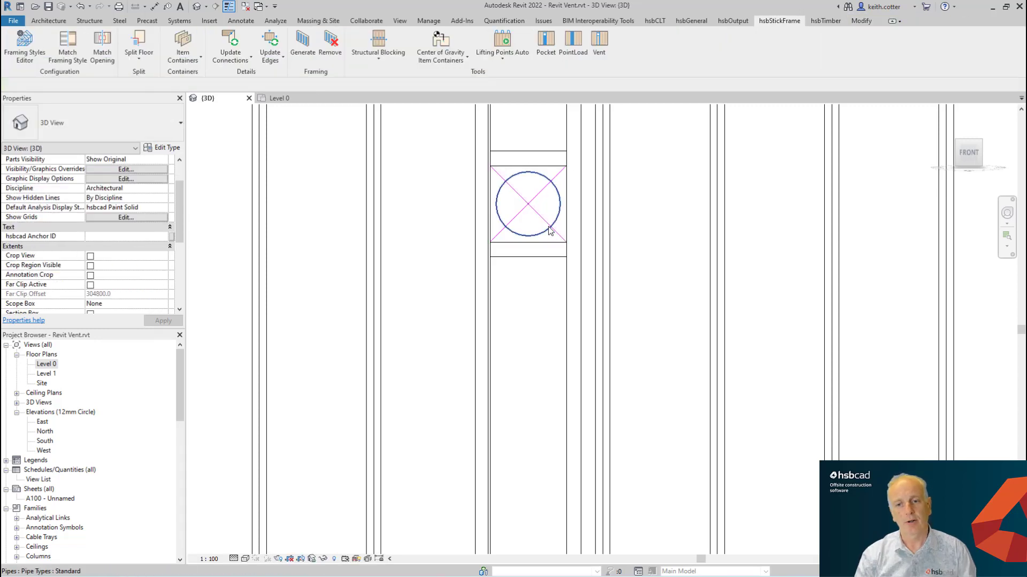
pyautogui.click(545, 223)
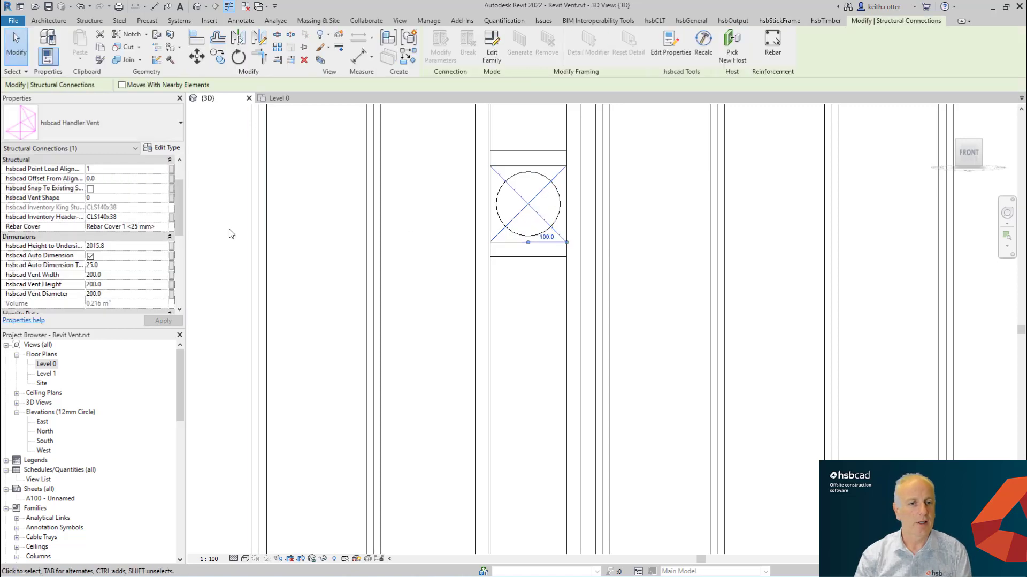
pyautogui.scroll(2, 187, 209)
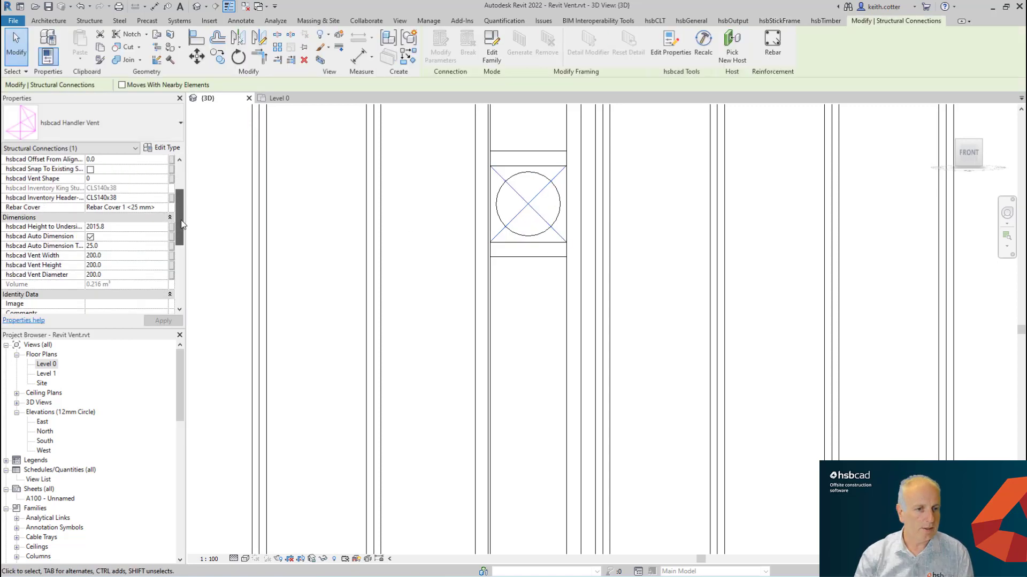
pyautogui.scroll(1, 187, 209)
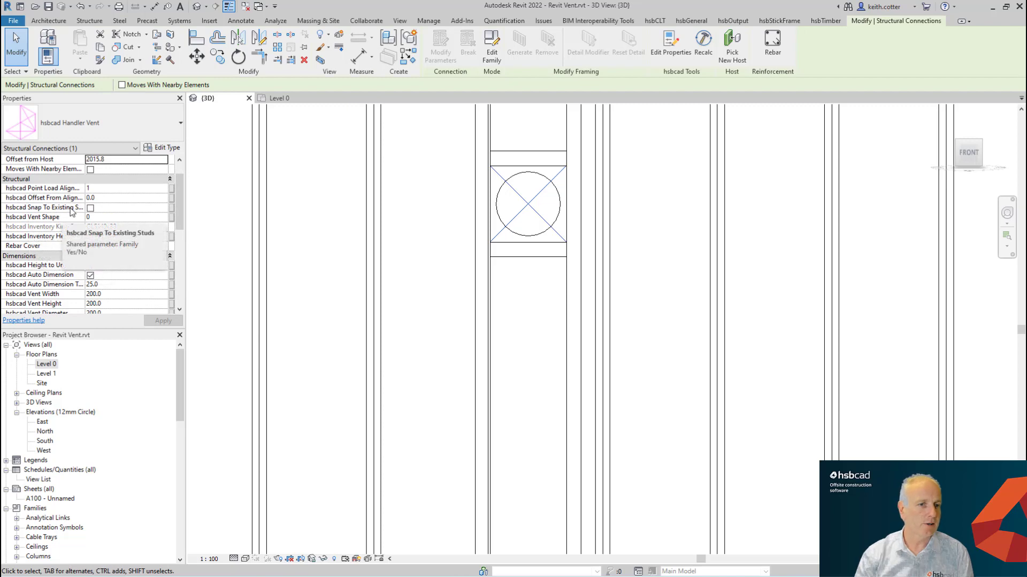
pyautogui.click(91, 209)
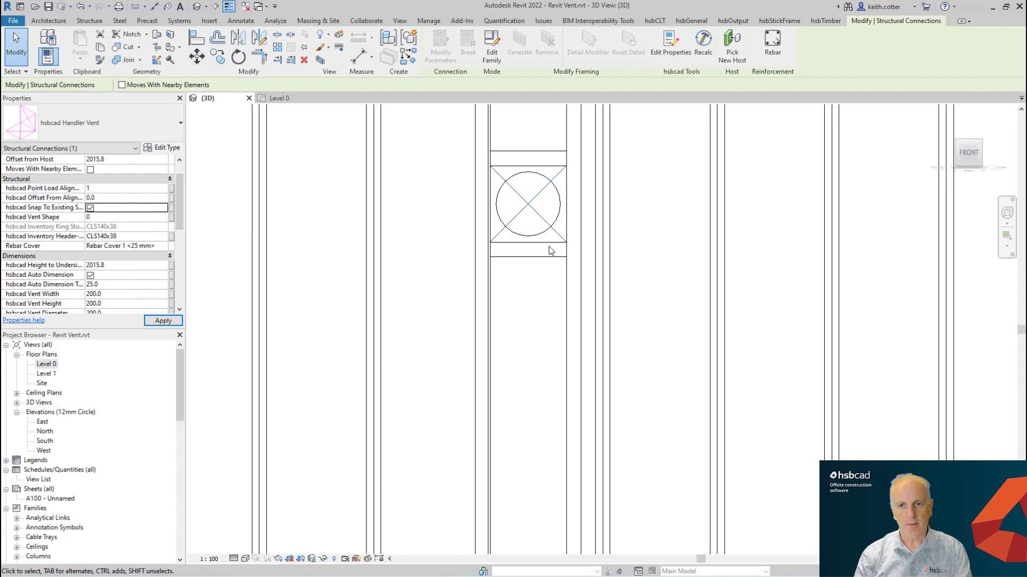
pyautogui.click(538, 214)
pyautogui.click(526, 60)
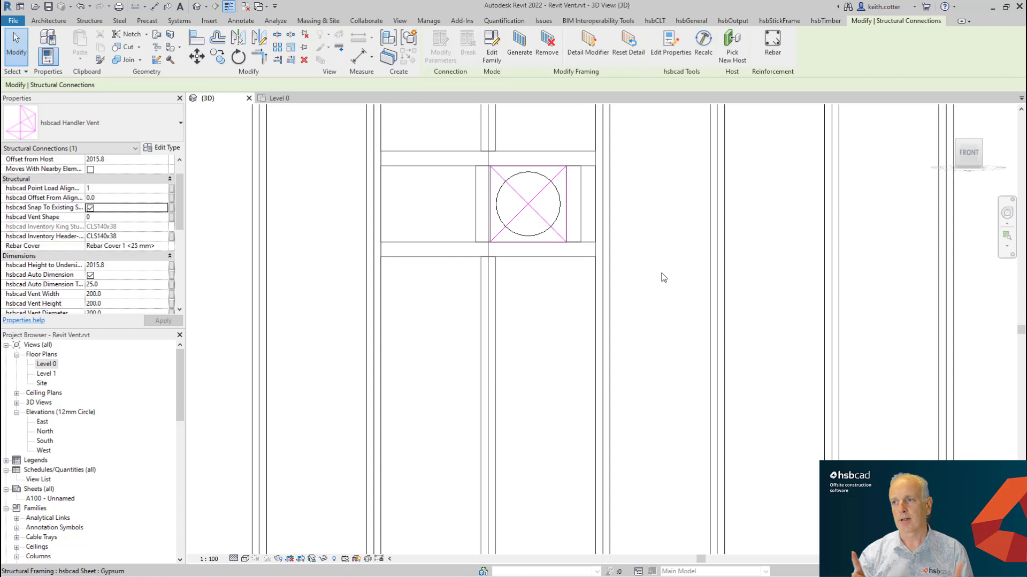
pyautogui.press('Escape')
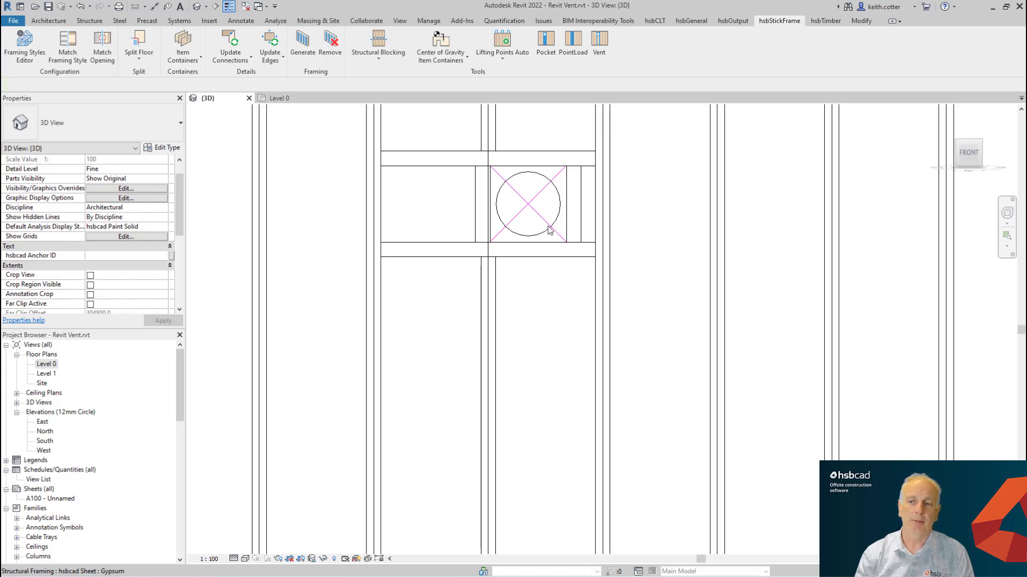
pyautogui.scroll(-4, 516, 241)
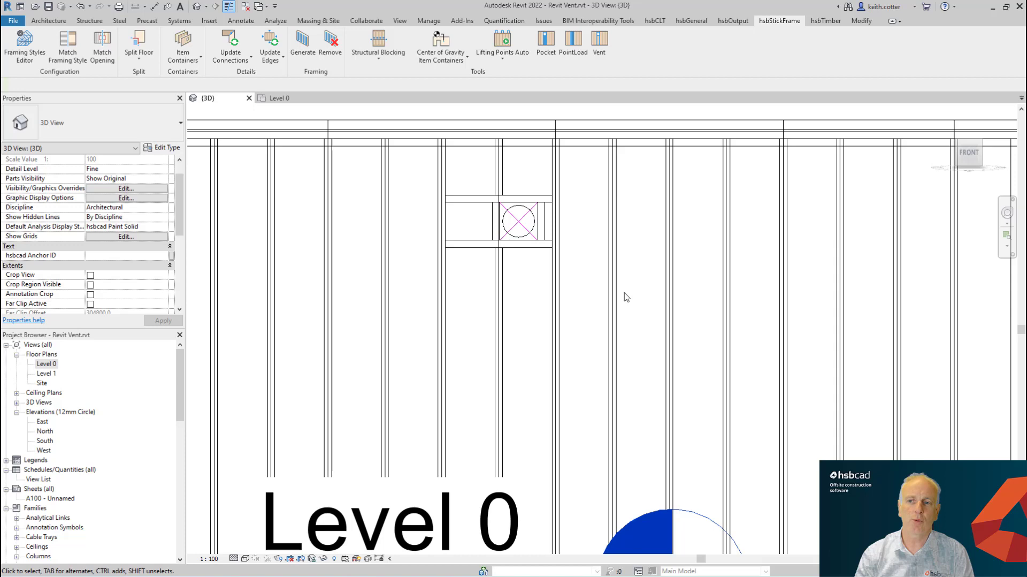
pyautogui.moveTo(636, 298); pyautogui.dragTo(516, 294, button='middle')
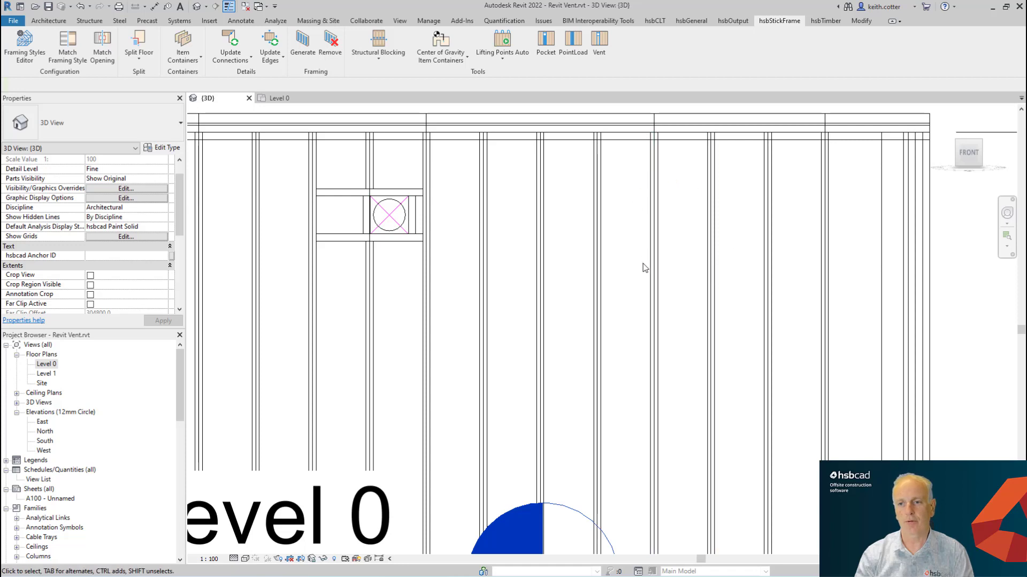
# Start a new vent and check its 2000 height to underside, diameter, height and width values
pyautogui.click(600, 45)
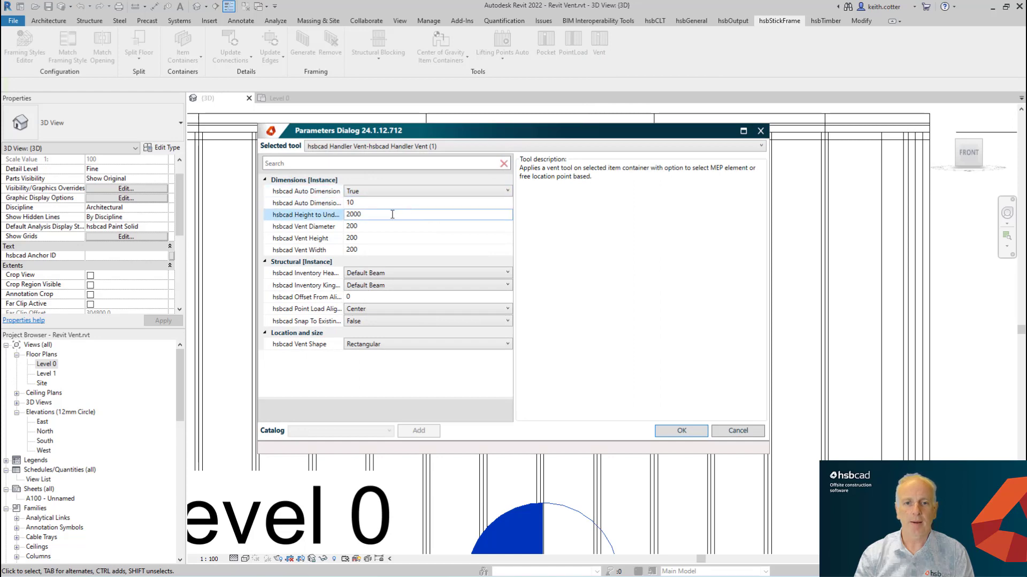
pyautogui.click(367, 212)
pyautogui.click(315, 227)
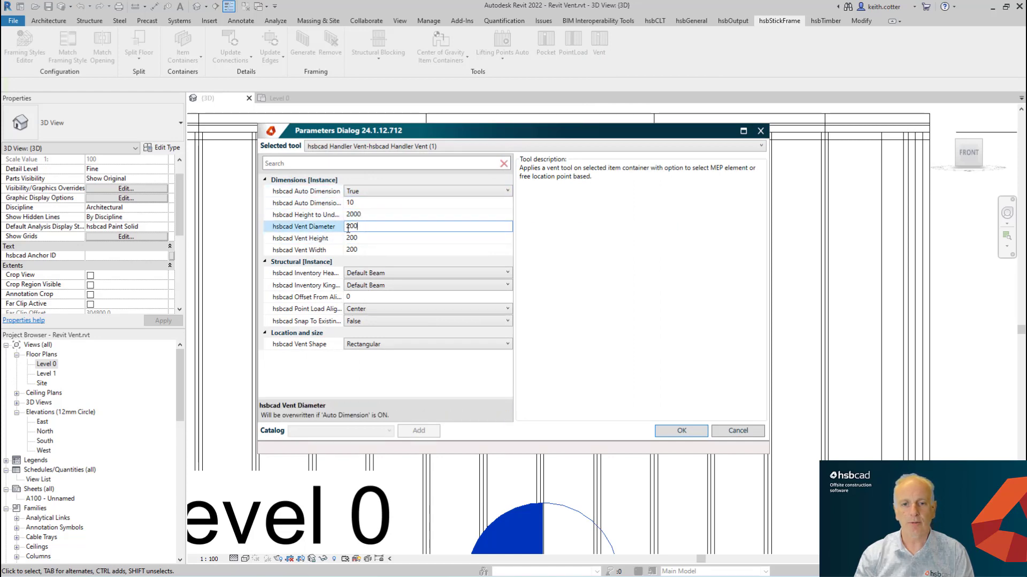
pyautogui.click(323, 239)
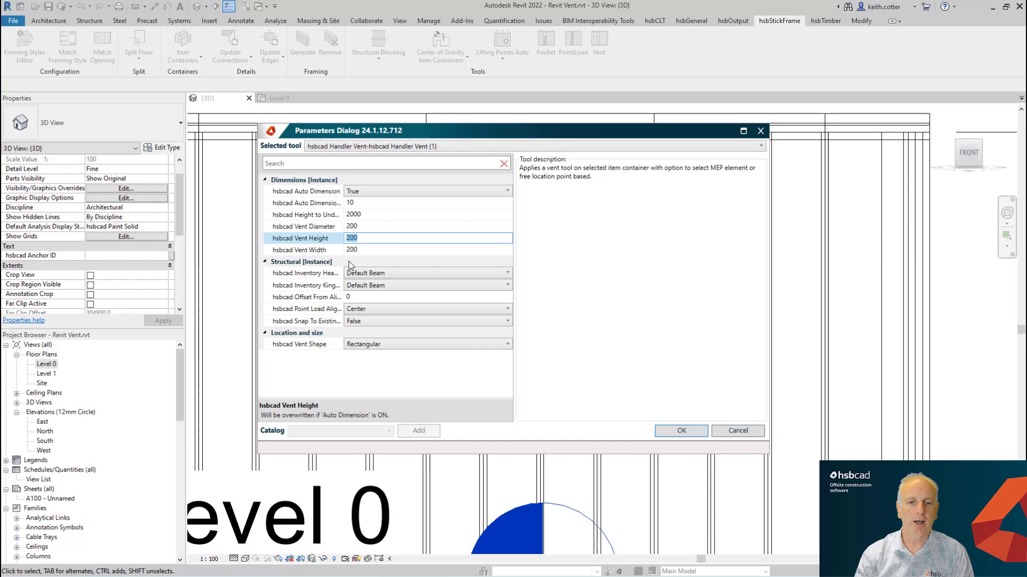
pyautogui.click(361, 250)
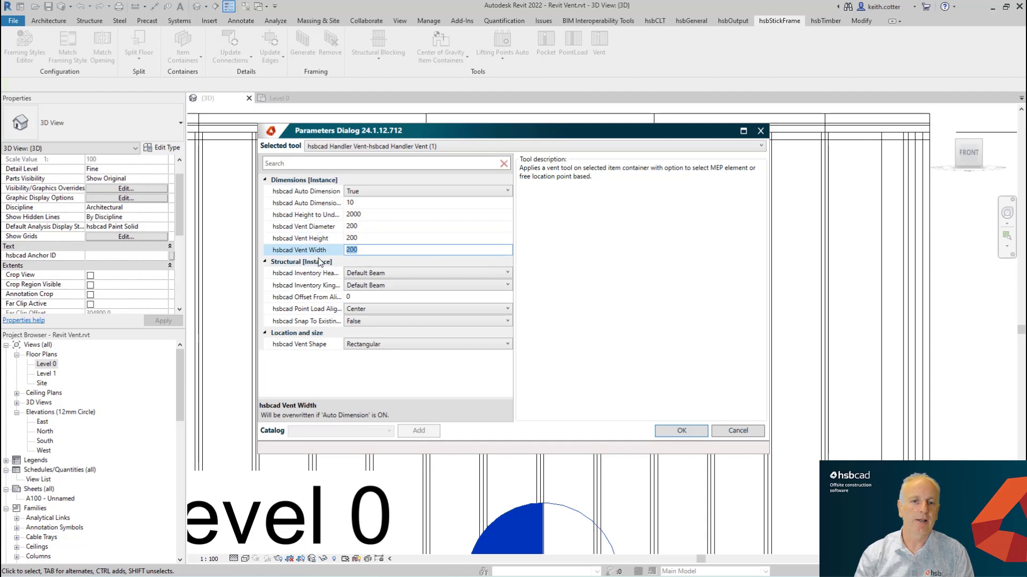
pyautogui.click(374, 214)
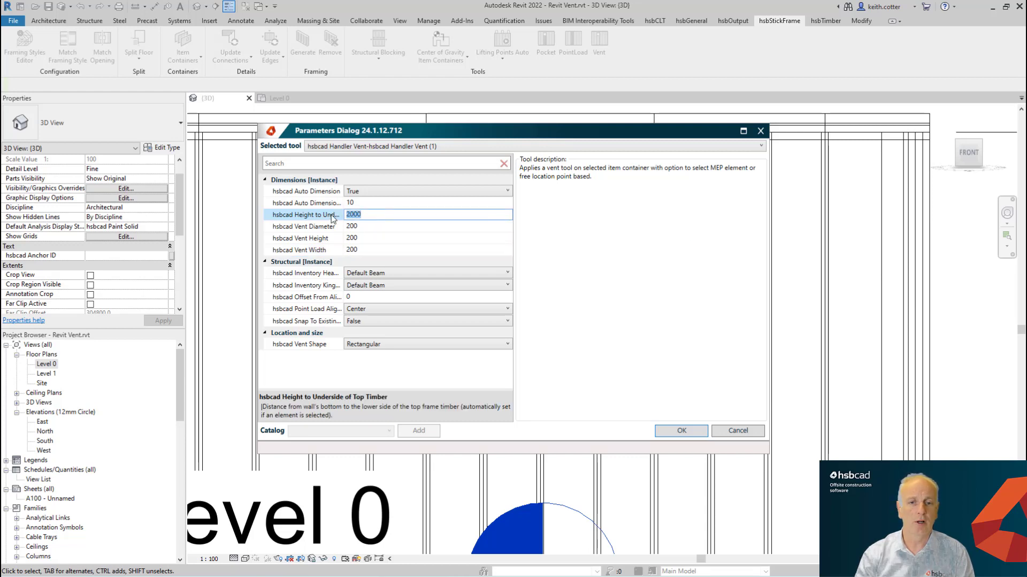
pyautogui.click(369, 226)
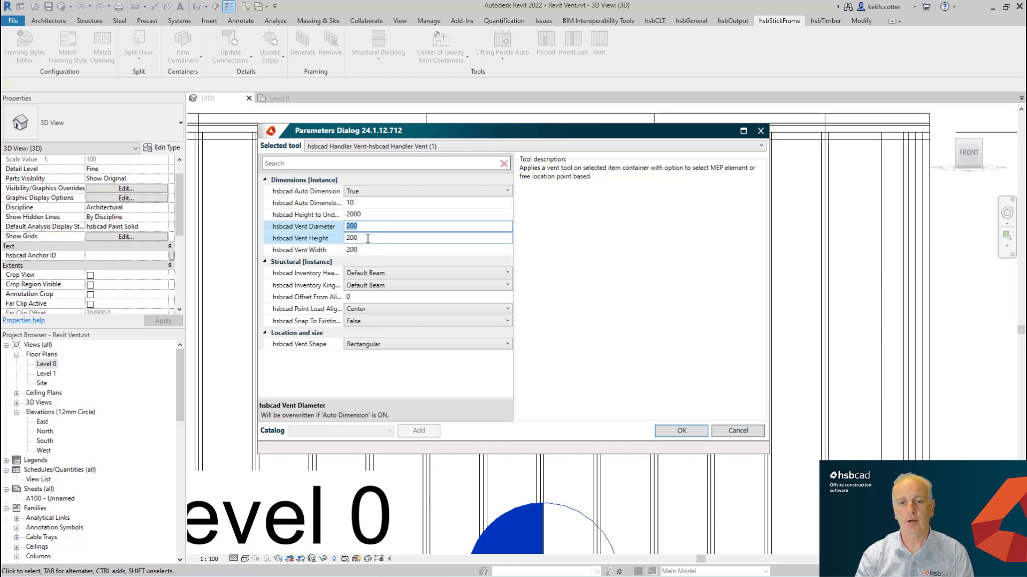
# Use CLS140x38 for the header and king studs and leave Snap To Existing Studs False
pyautogui.click(332, 238)
pyautogui.click(376, 273)
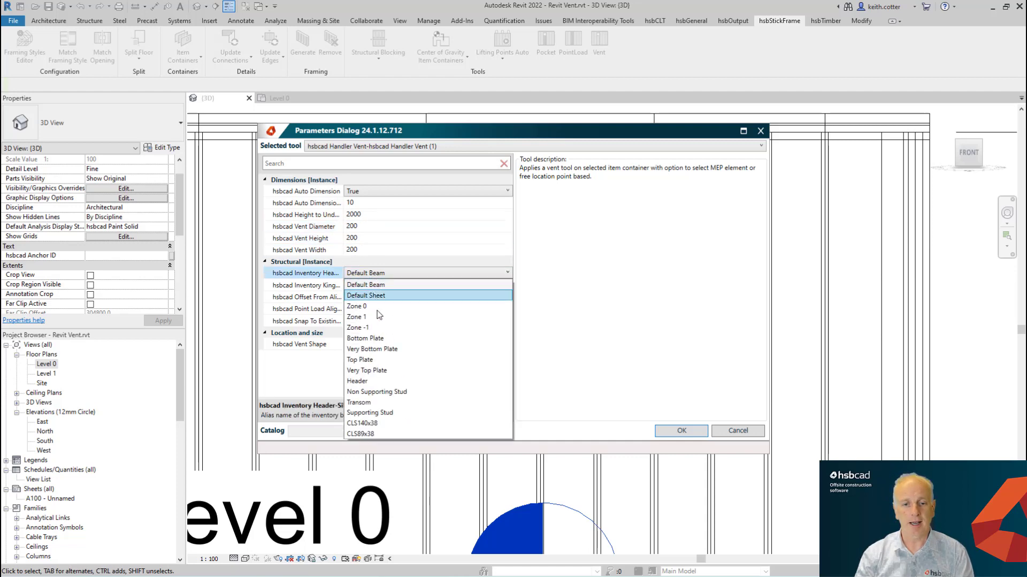
pyautogui.click(364, 422)
pyautogui.click(395, 287)
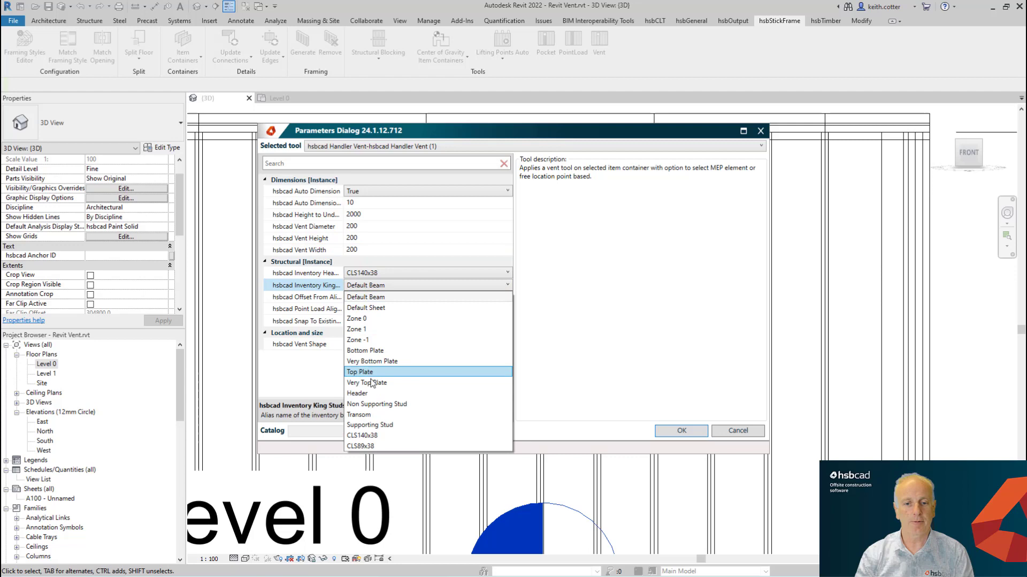
pyautogui.click(370, 435)
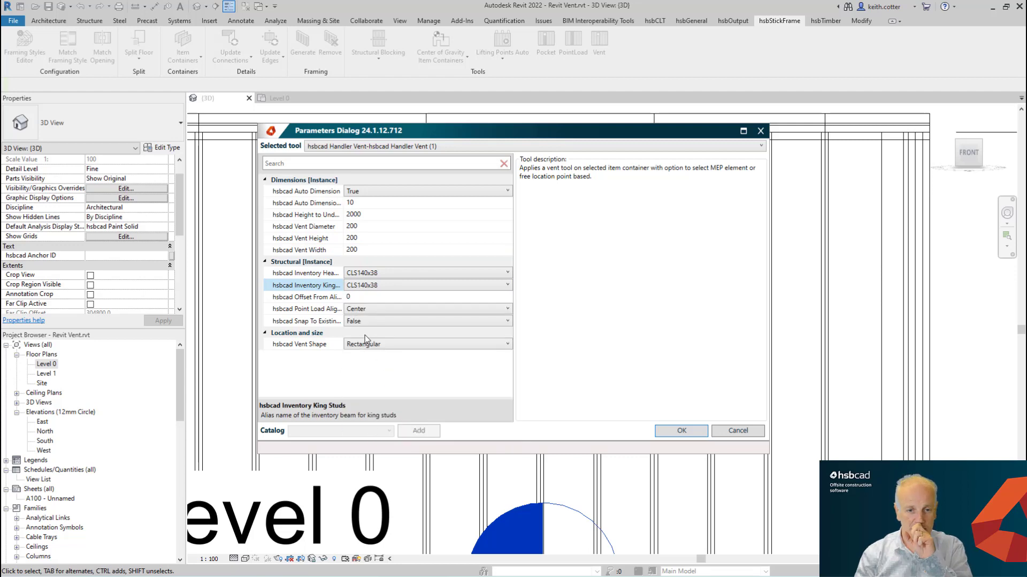
pyautogui.click(383, 323)
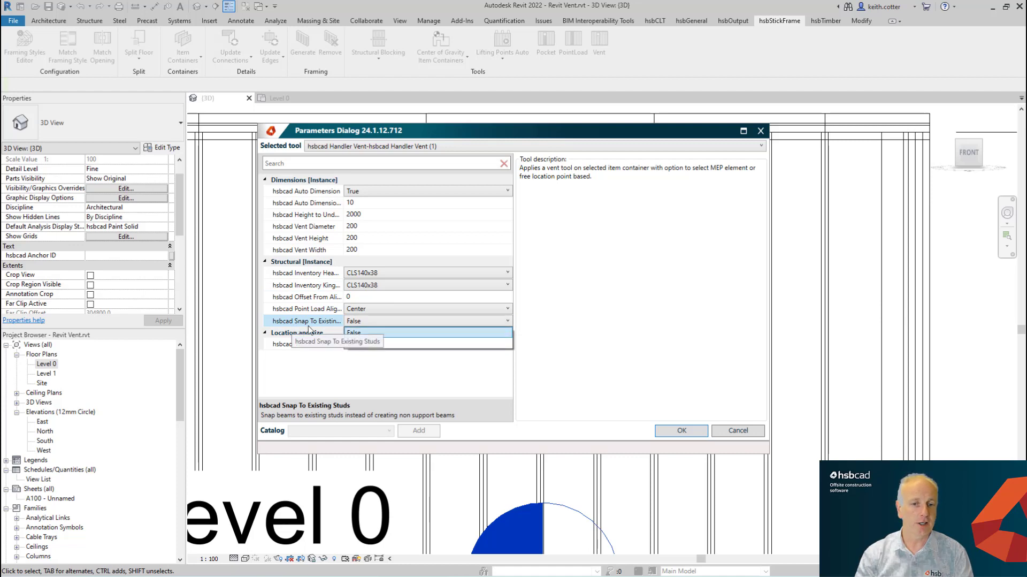
pyautogui.click(355, 333)
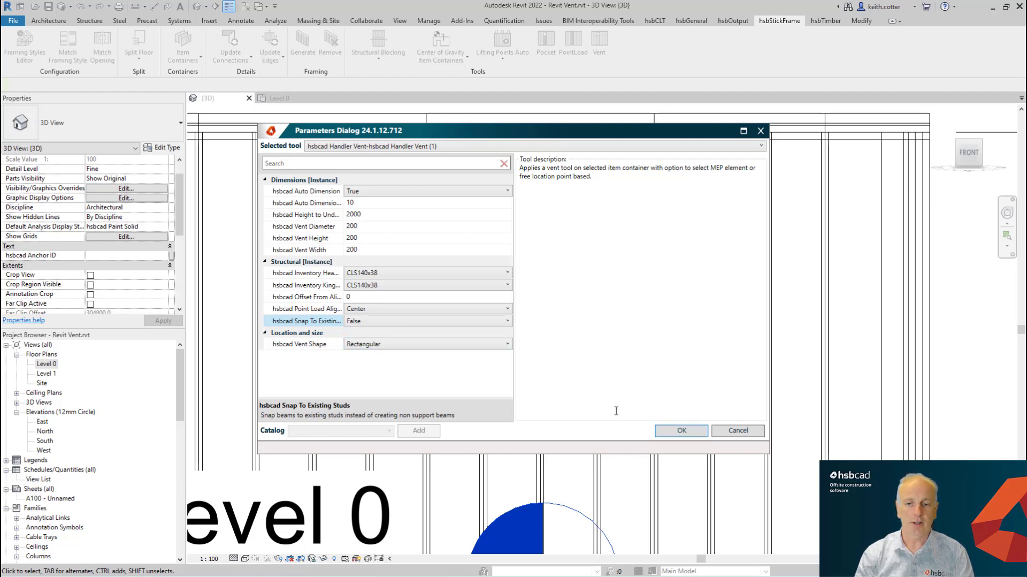
# Accept the vent settings and pick the wall's item container for the new vent
pyautogui.click(682, 430)
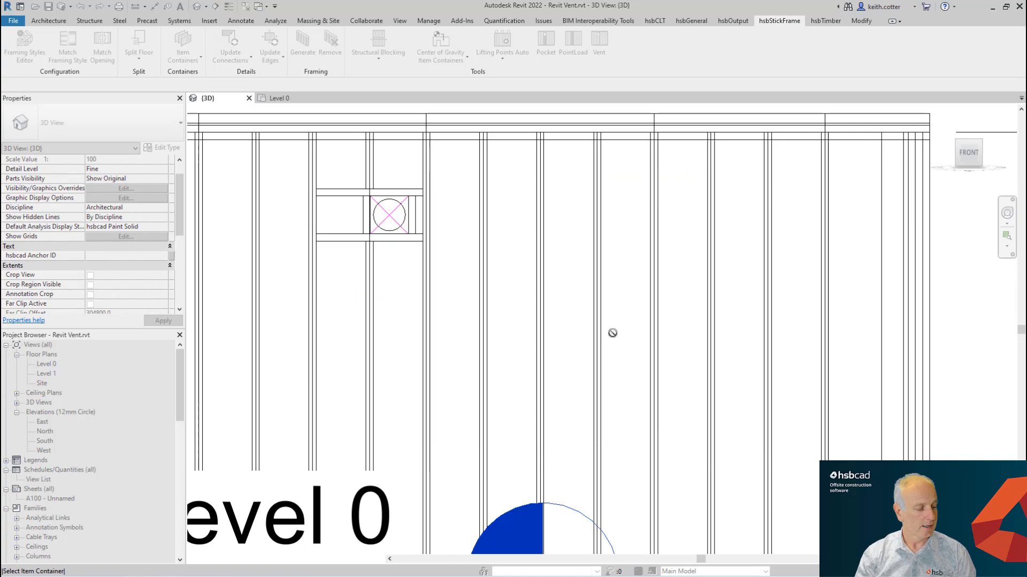
pyautogui.keyDown('shift'); pyautogui.moveTo(653, 319); pyautogui.dragTo(626, 305, button='middle'); pyautogui.keyUp('shift')
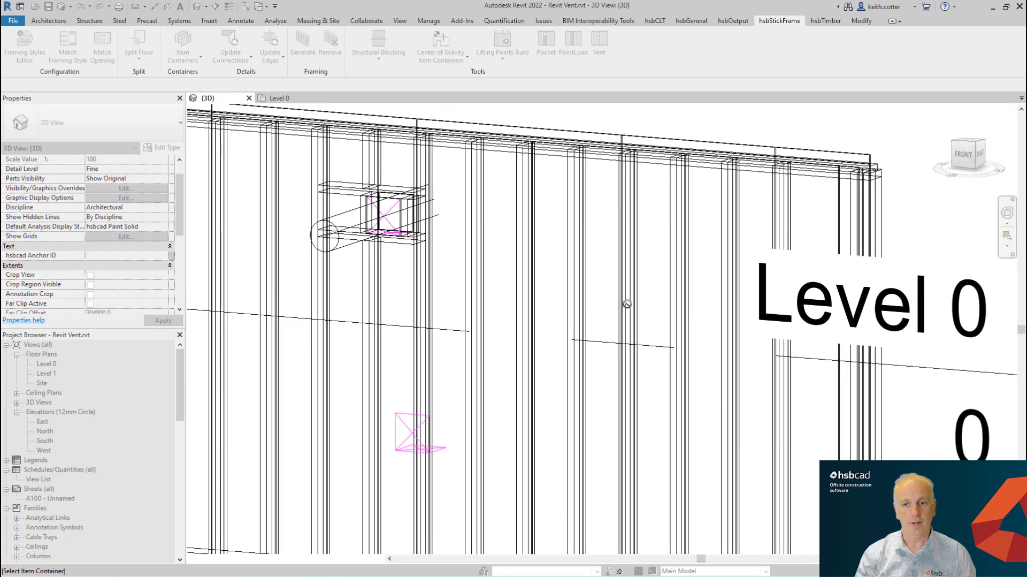
pyautogui.scroll(-5, 626, 305)
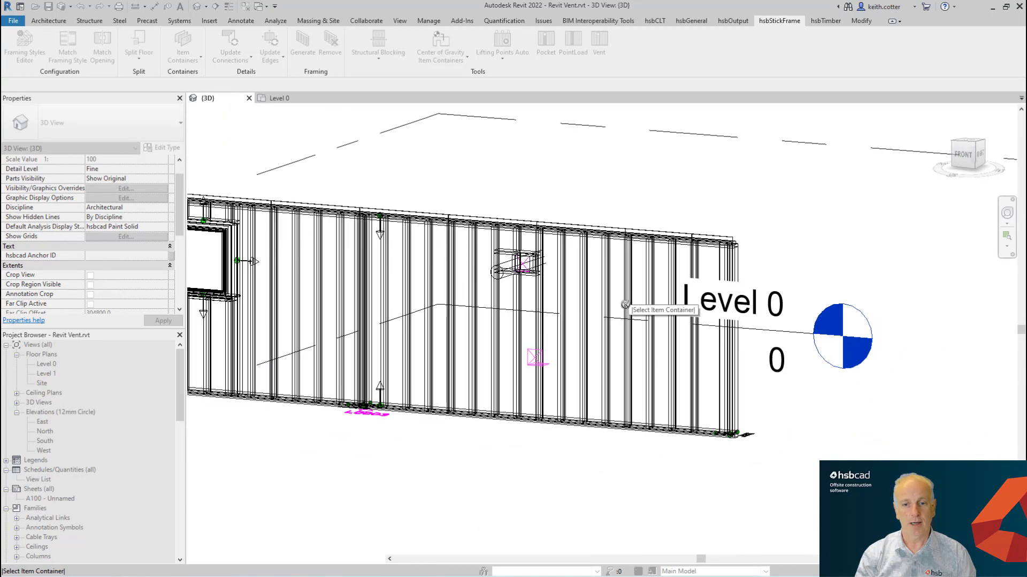
pyautogui.click(378, 419)
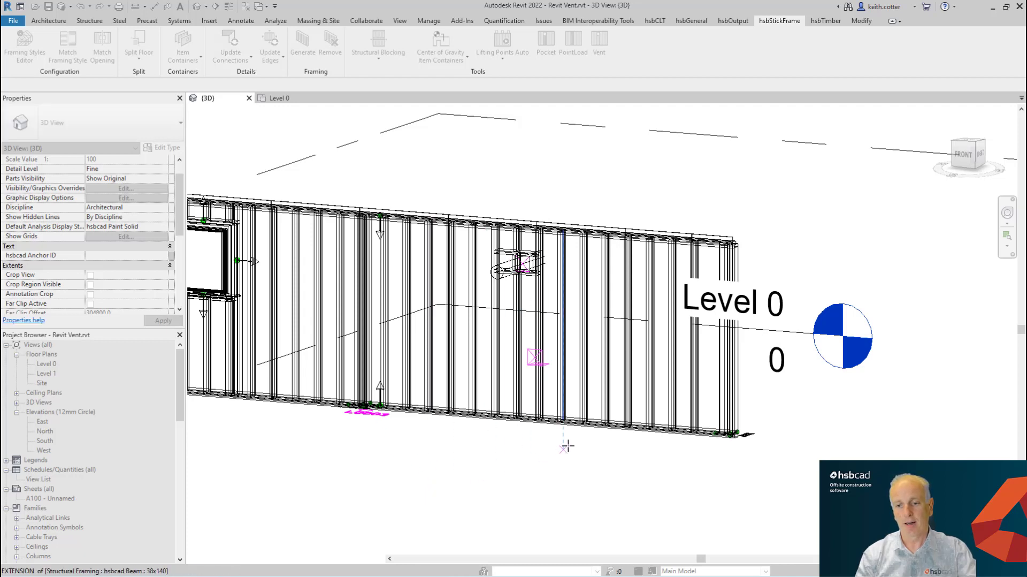
# Place the second vent at a Nearest snap point on a stud right of the first vent
pyautogui.scroll(1, 614, 421)
pyautogui.scroll(1, 614, 421)
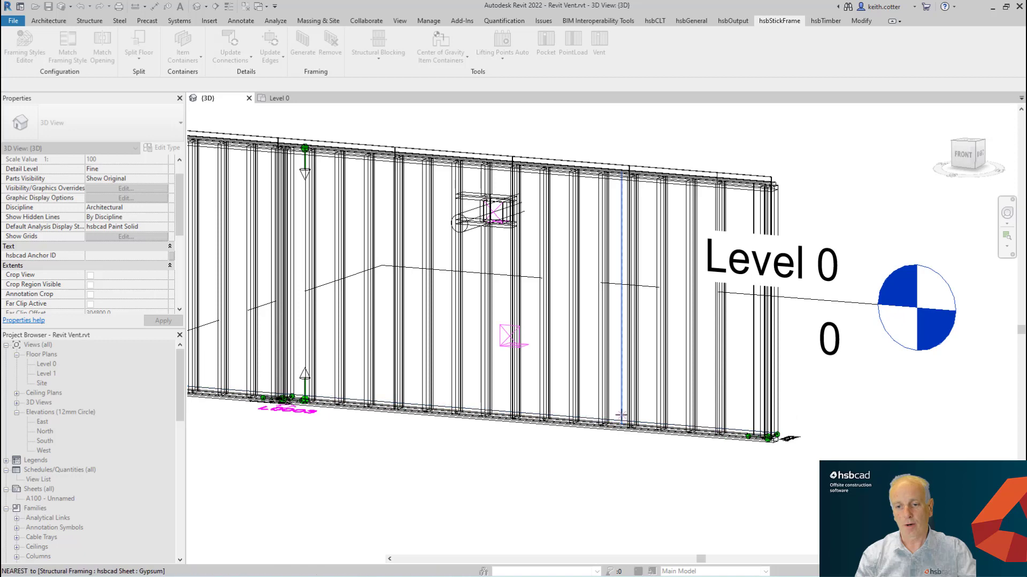
pyautogui.click(621, 414)
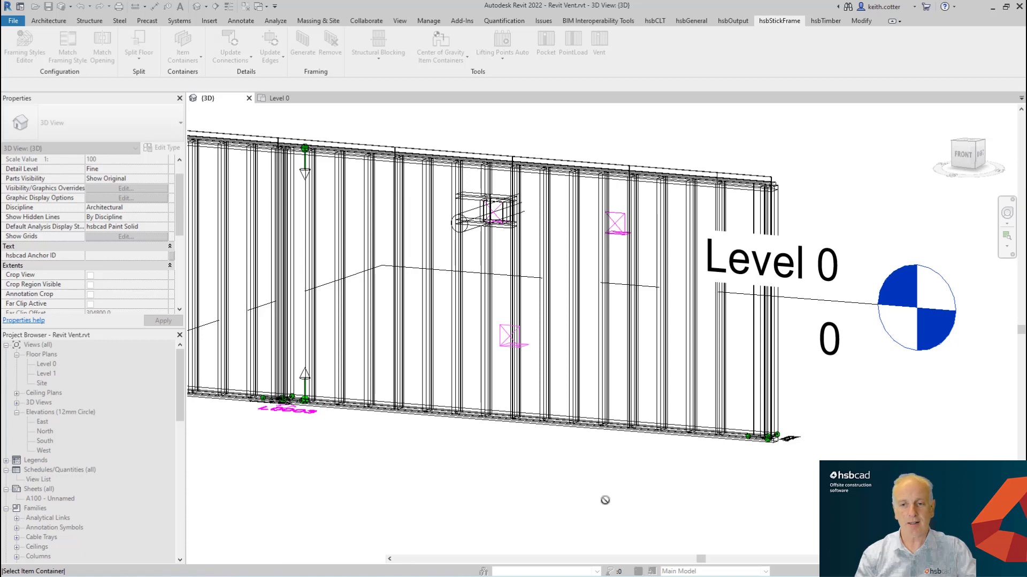
# End vent placement and run Generate on the item container to frame the point-placed vent
pyautogui.press('Escape')
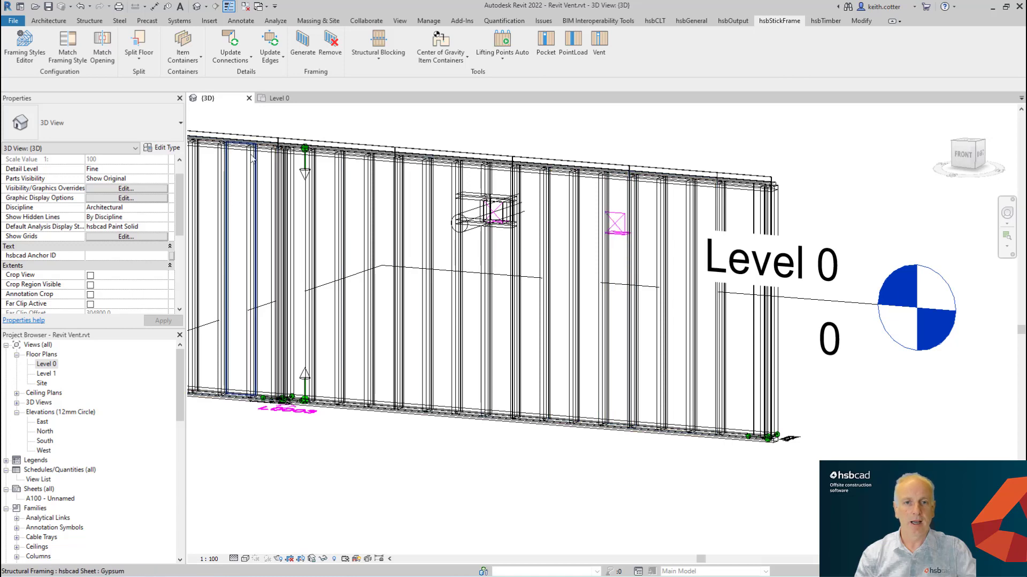
pyautogui.click(303, 43)
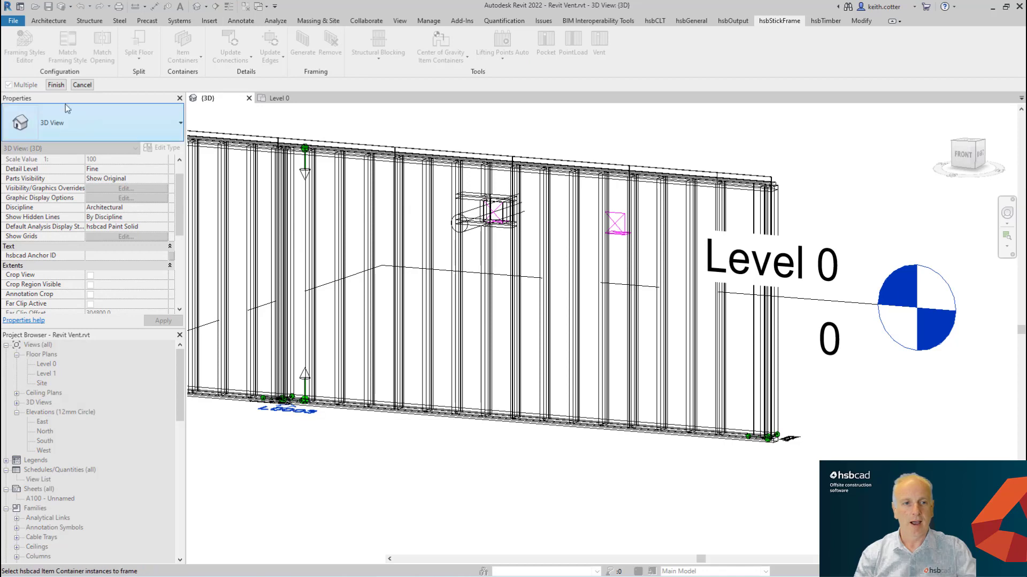
pyautogui.click(55, 84)
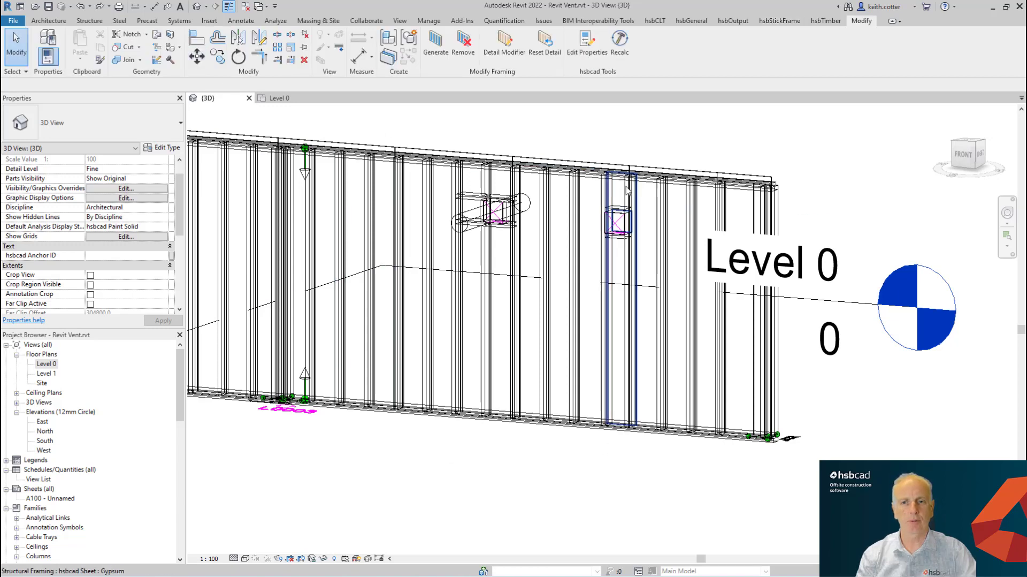
# Move the free-placed vent further right along the wall, then reselect it
pyautogui.click(617, 225)
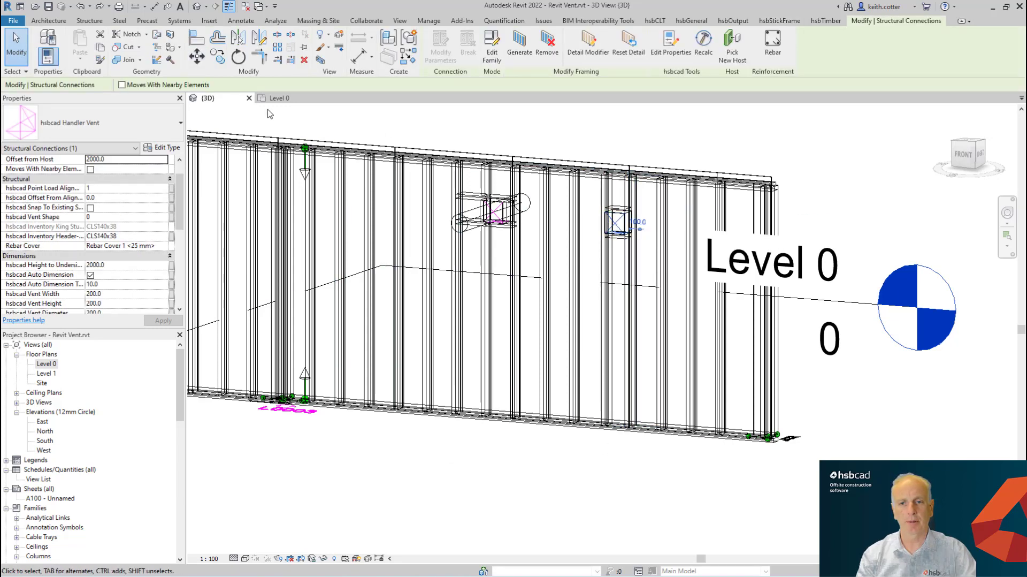
pyautogui.click(197, 56)
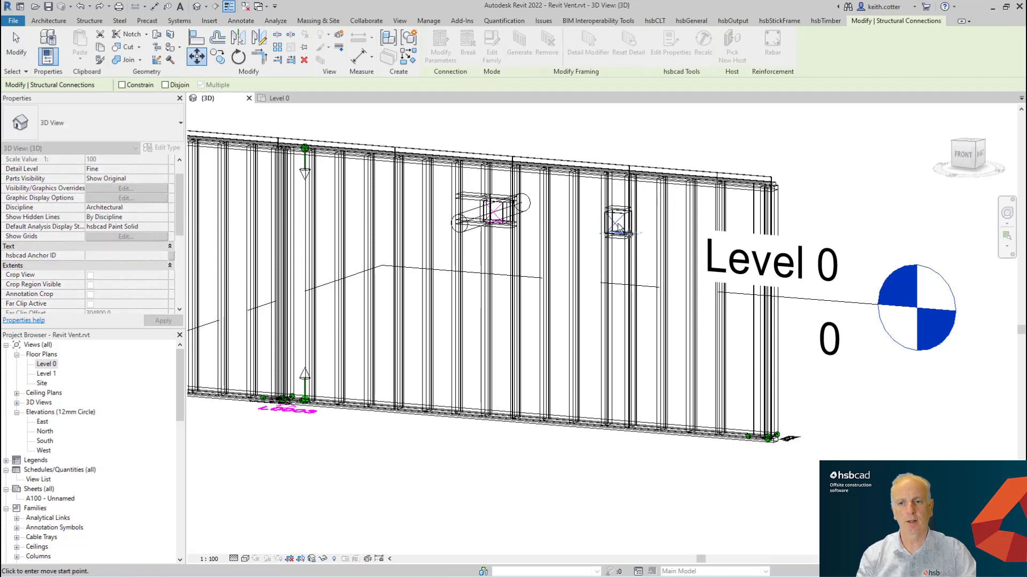
pyautogui.click(615, 228)
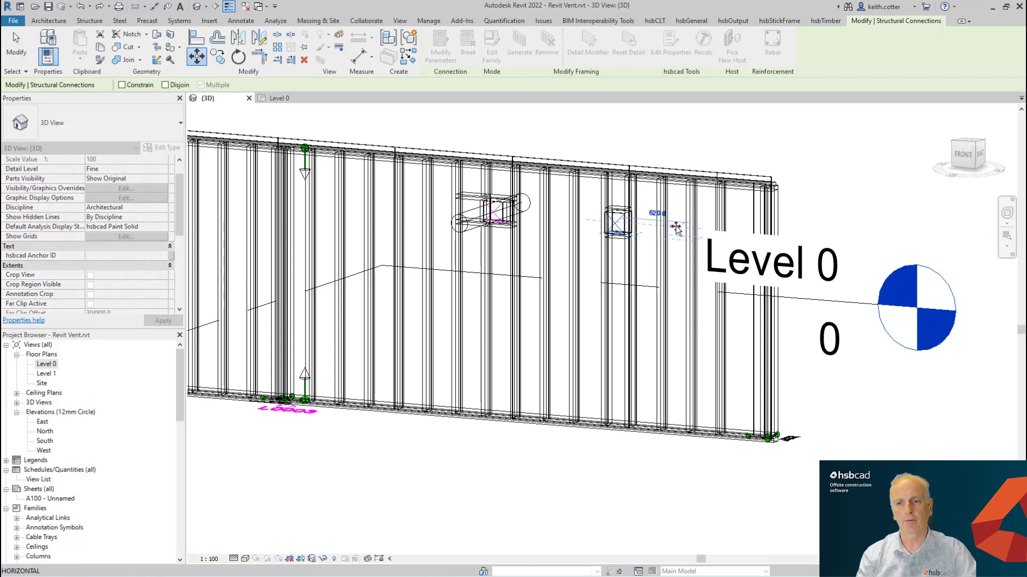
pyautogui.click(677, 229)
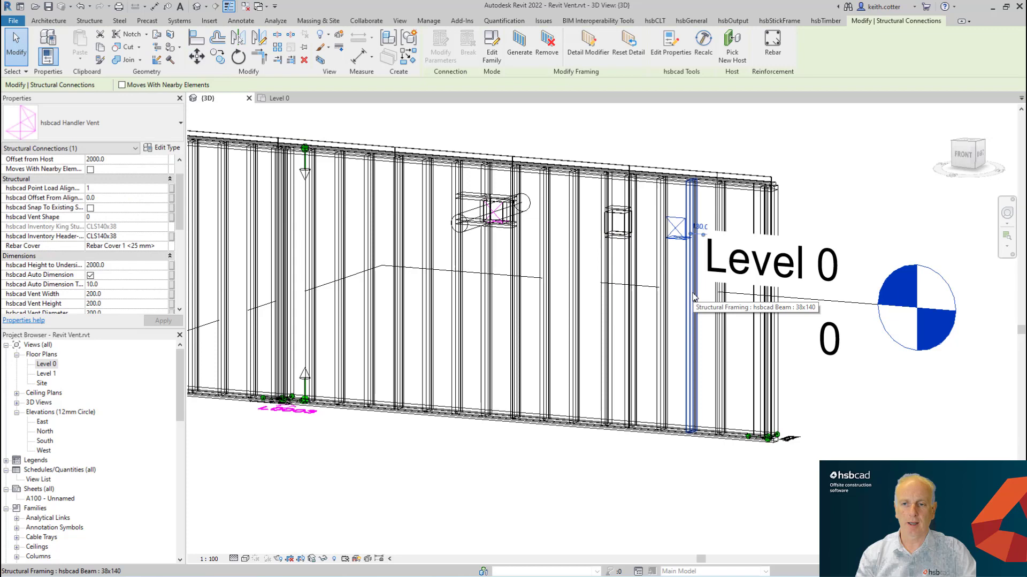
pyautogui.press('Escape')
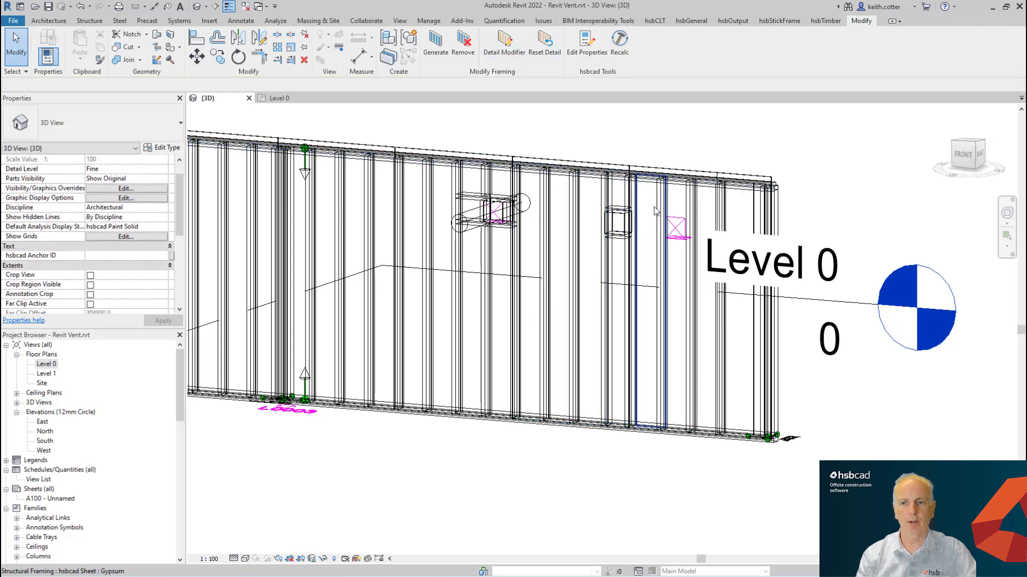
pyautogui.click(675, 227)
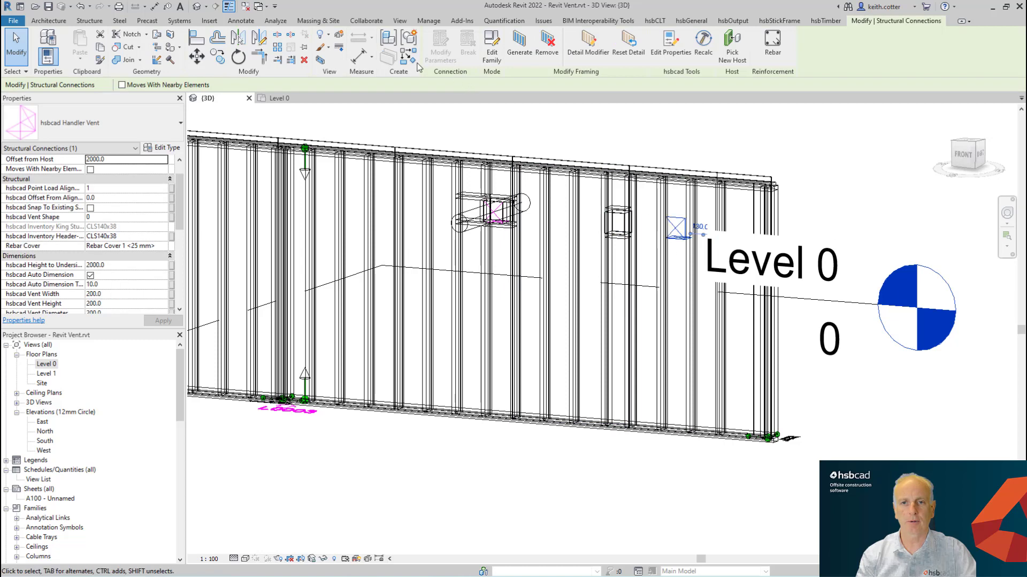